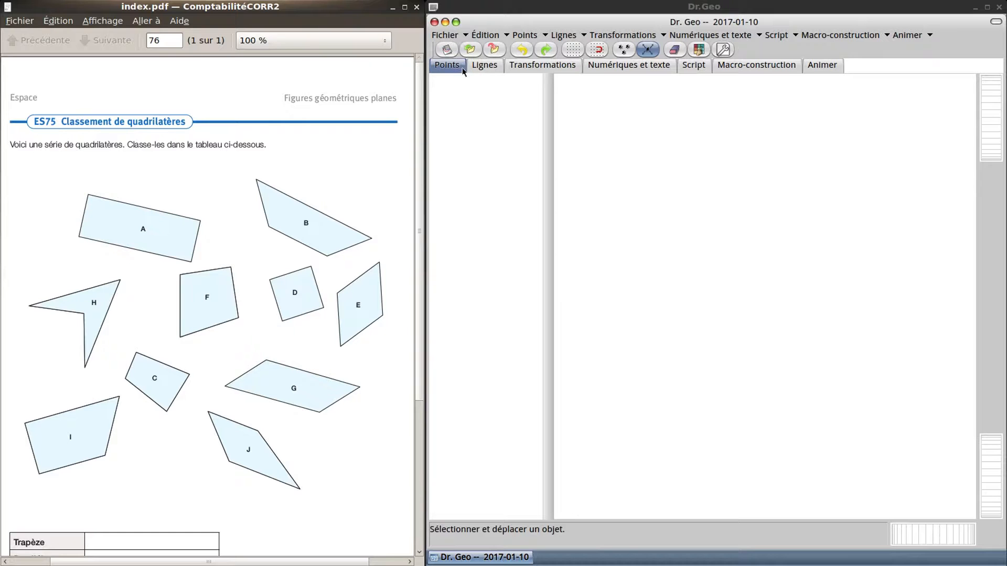
- Draw two crossing segments about 5.9 and 5.7 units long on the blank canvas as diagonals
{"action": "left_click", "coordinate": [484, 65]}
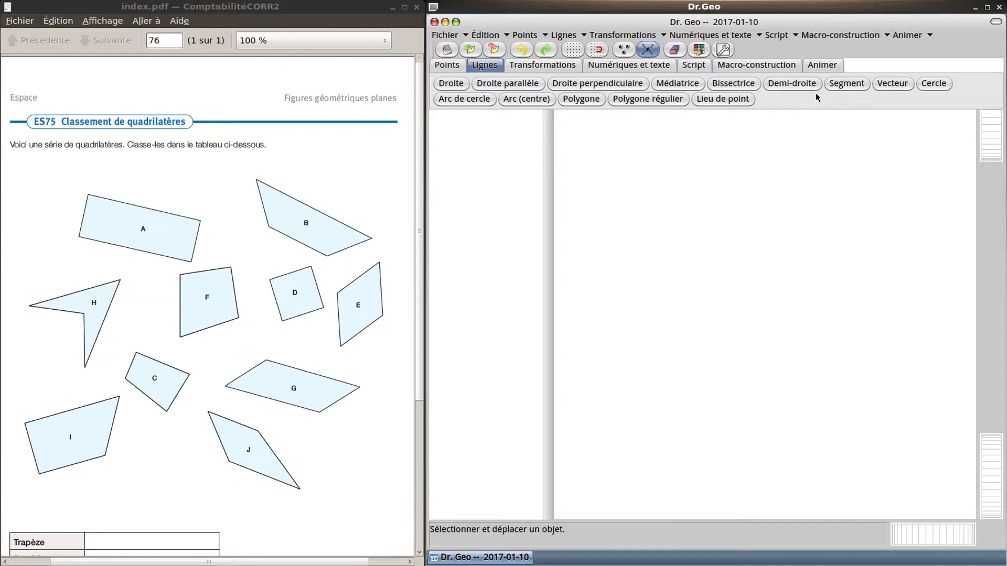
{"action": "left_click", "coordinate": [834, 85]}
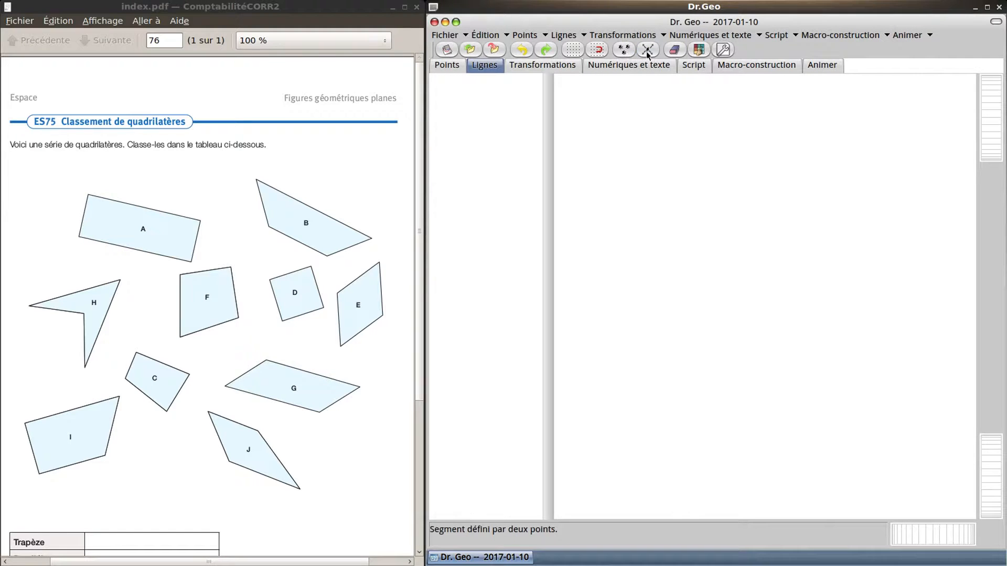
{"action": "left_click", "coordinate": [624, 49]}
{"action": "left_click", "coordinate": [663, 248]}
{"action": "left_click", "coordinate": [780, 273]}
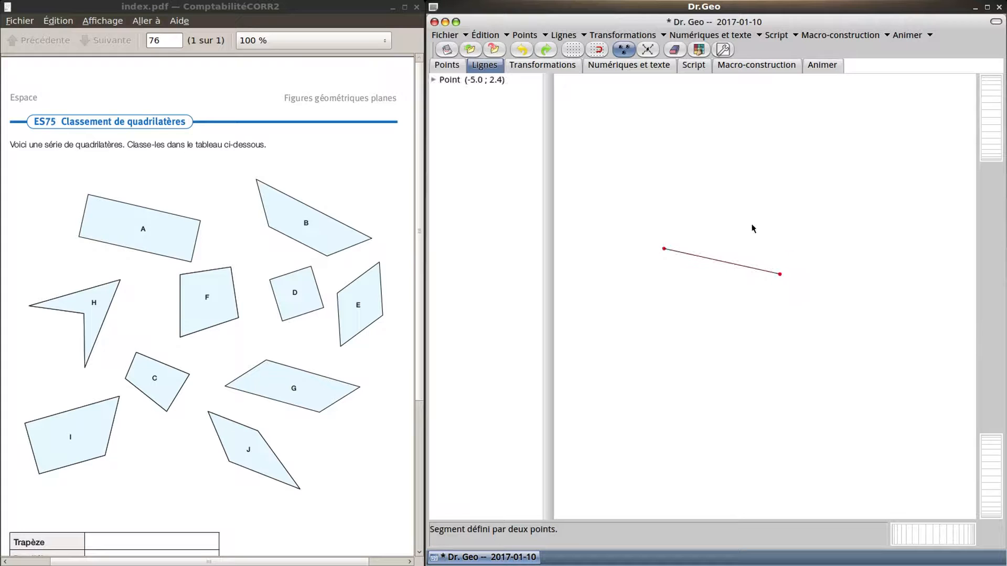
{"action": "left_click", "coordinate": [677, 308]}
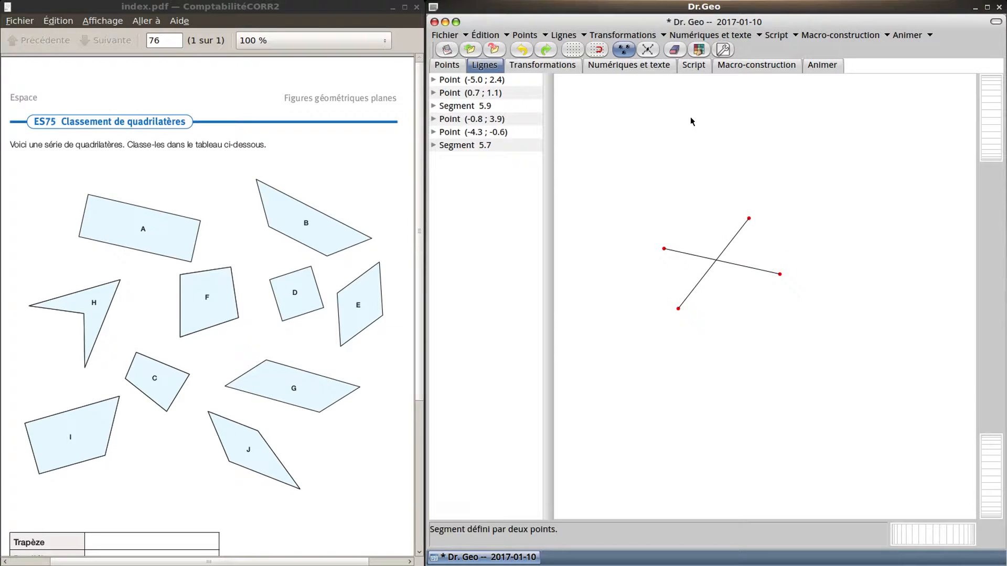
- Construct the midpoint of each of the two crossing segments
{"action": "left_click", "coordinate": [455, 66]}
{"action": "left_click", "coordinate": [485, 84]}
{"action": "left_click", "coordinate": [734, 236]}
{"action": "left_click", "coordinate": [750, 267]}
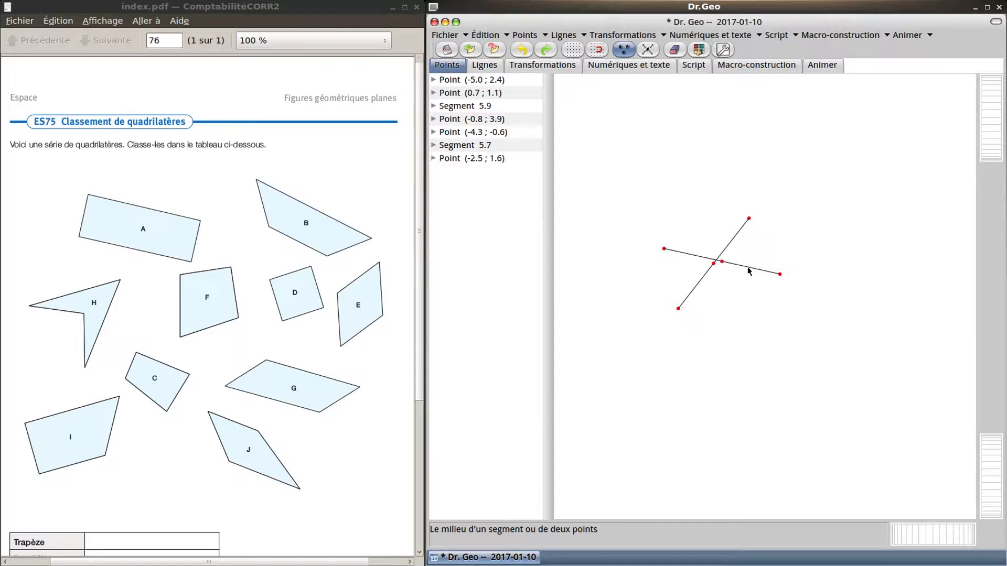
{"action": "left_click", "coordinate": [711, 264]}
{"action": "left_click", "coordinate": [754, 226]}
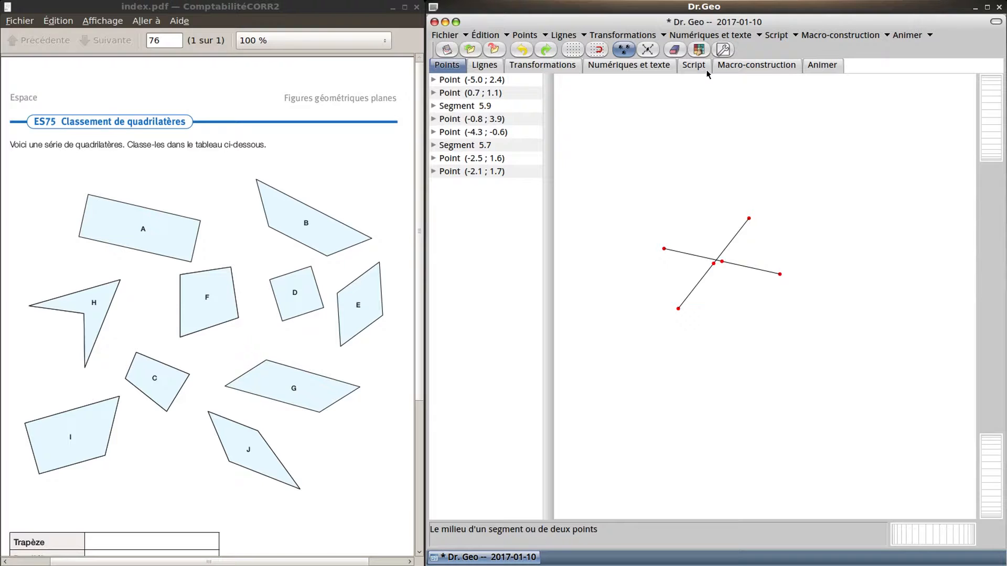
- Give the steeper segment a dotted line style and medium thickness
{"action": "left_click", "coordinate": [698, 50]}
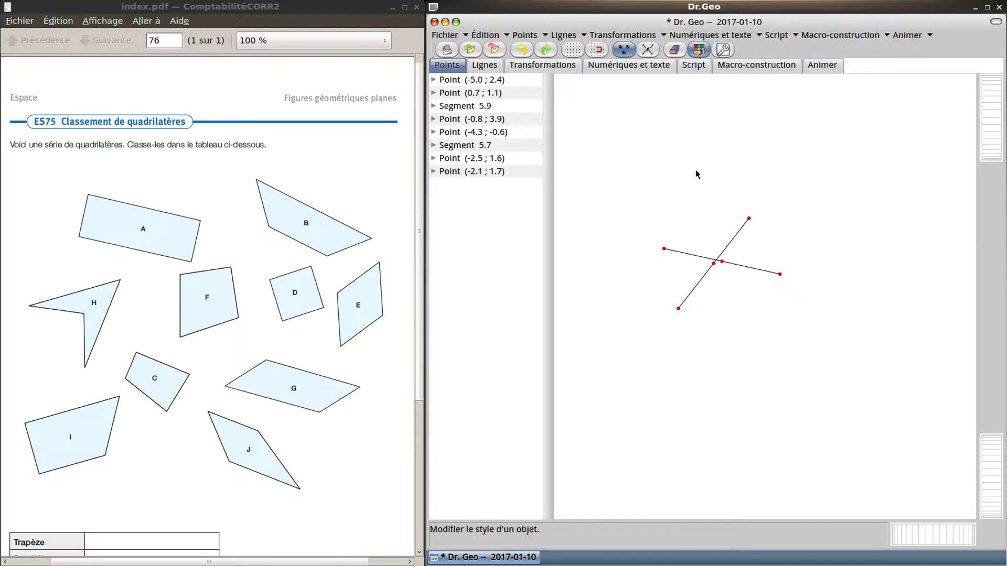
{"action": "left_click", "coordinate": [695, 294]}
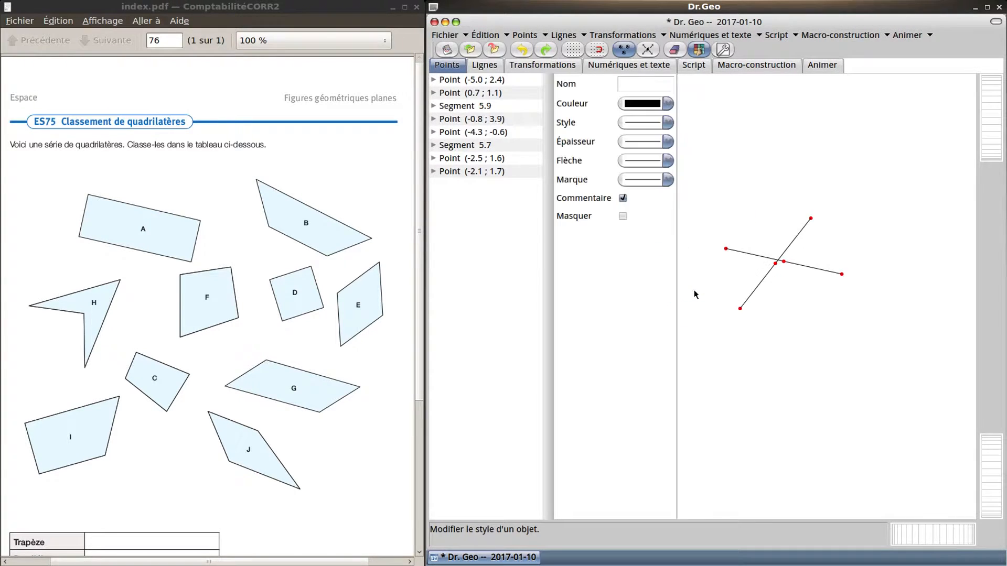
{"action": "left_click", "coordinate": [634, 126]}
{"action": "left_click", "coordinate": [633, 154]}
{"action": "left_click", "coordinate": [634, 144]}
{"action": "left_click", "coordinate": [634, 170]}
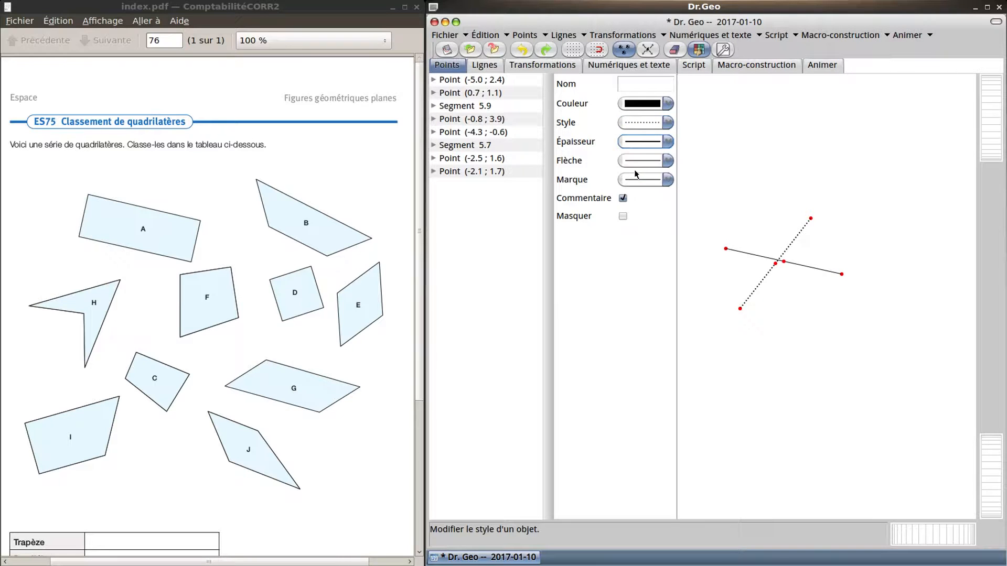
- Try blue and red on the steeper dotted segment, and set its colour to green
{"action": "left_click", "coordinate": [639, 104]}
{"action": "left_click", "coordinate": [639, 131]}
{"action": "left_click", "coordinate": [642, 105]}
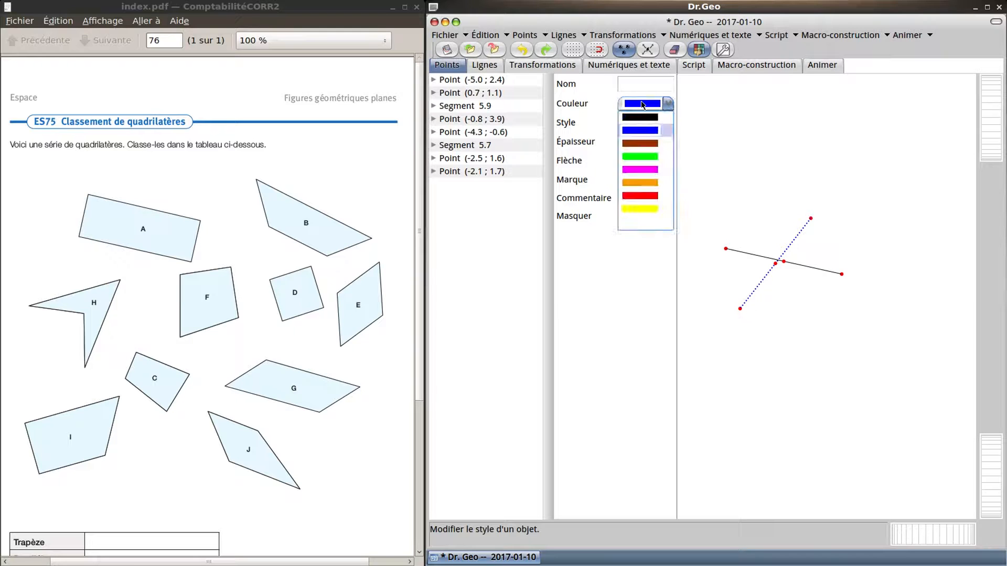
{"action": "left_click", "coordinate": [644, 197]}
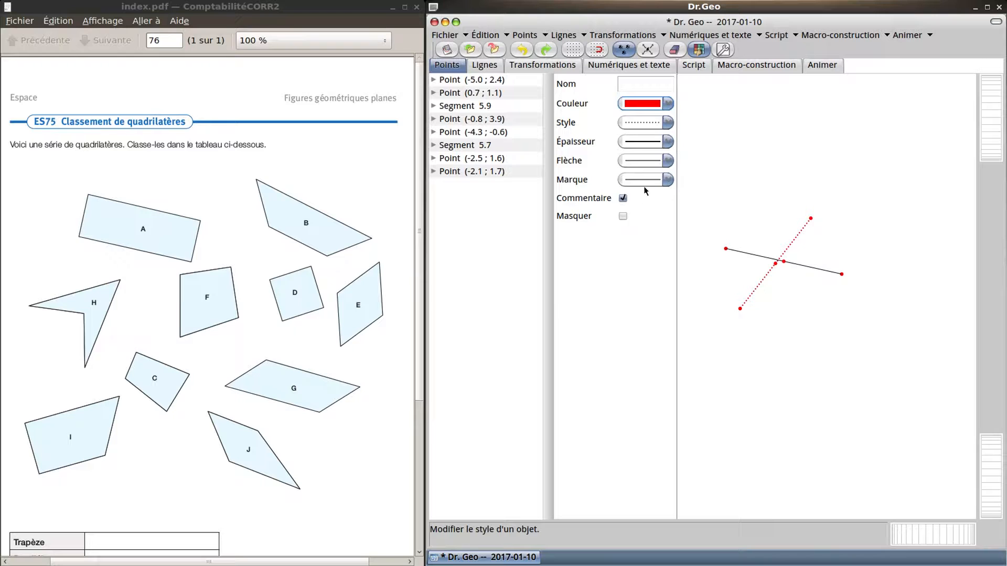
{"action": "left_click", "coordinate": [644, 106]}
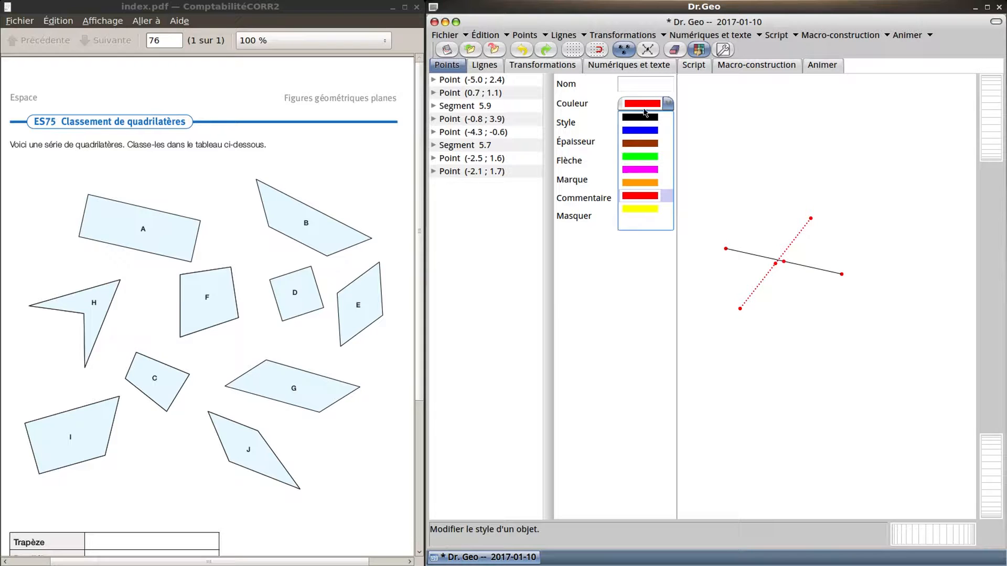
{"action": "left_click", "coordinate": [642, 158]}
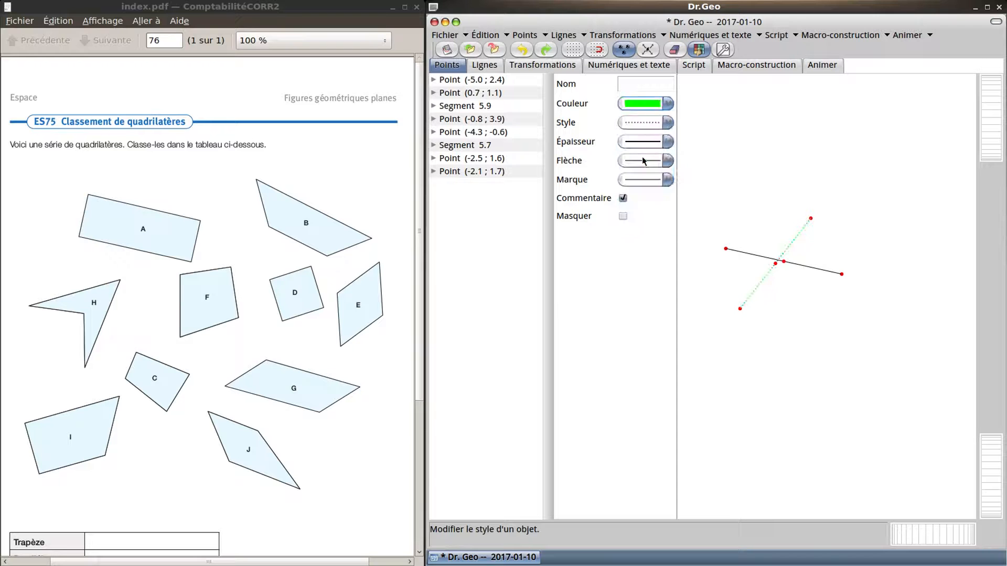
- Style the other, flatter segment as a dotted green line of medium thickness
{"action": "left_click", "coordinate": [748, 250]}
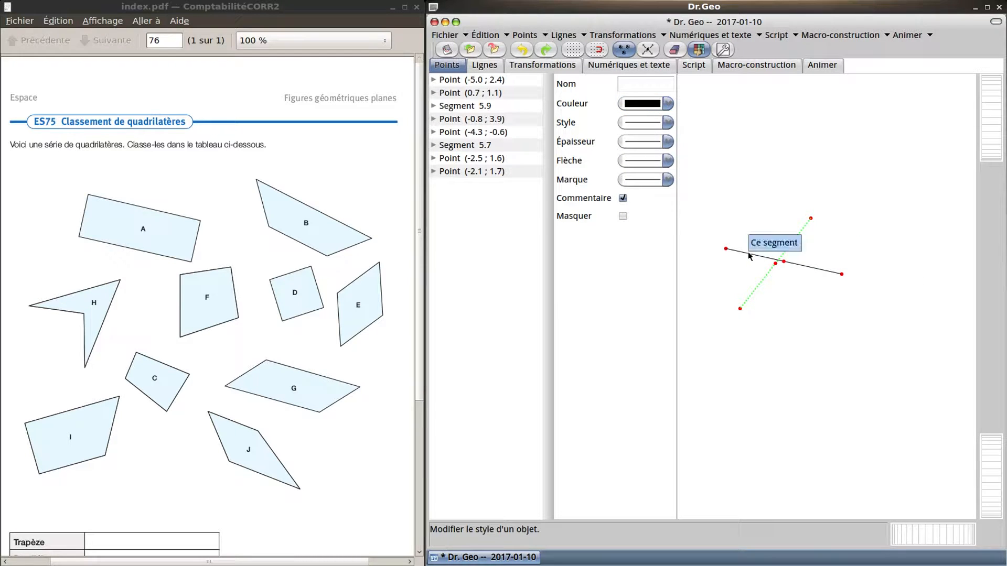
{"action": "left_click", "coordinate": [652, 124]}
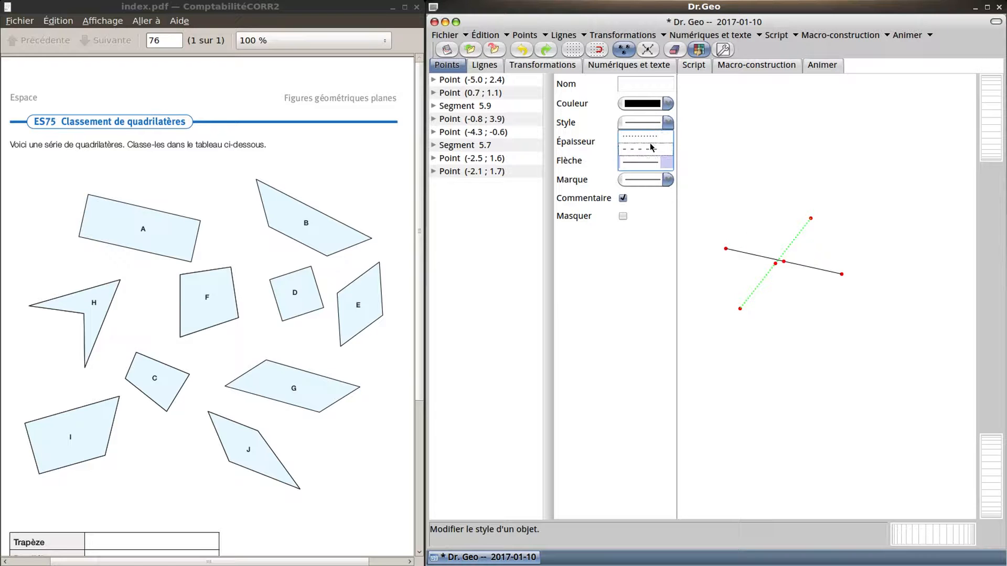
{"action": "left_click", "coordinate": [653, 137]}
{"action": "left_click", "coordinate": [650, 143]}
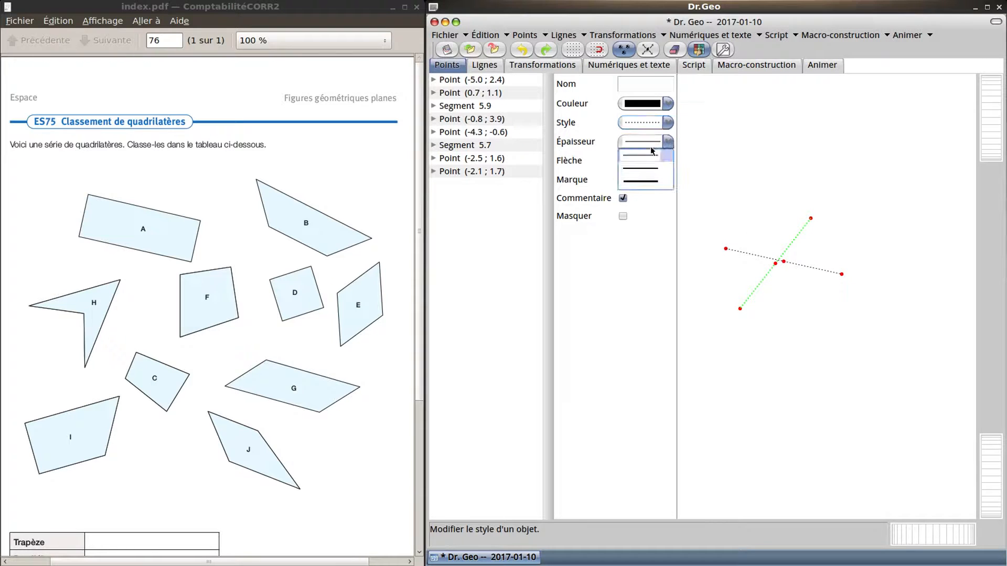
{"action": "left_click", "coordinate": [652, 166]}
{"action": "left_click", "coordinate": [639, 105]}
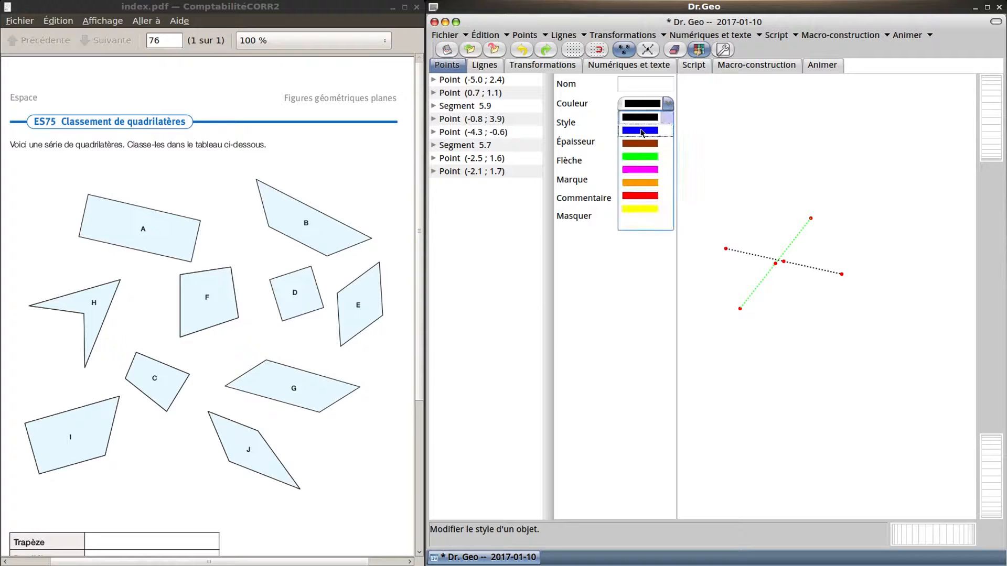
{"action": "left_click", "coordinate": [643, 157]}
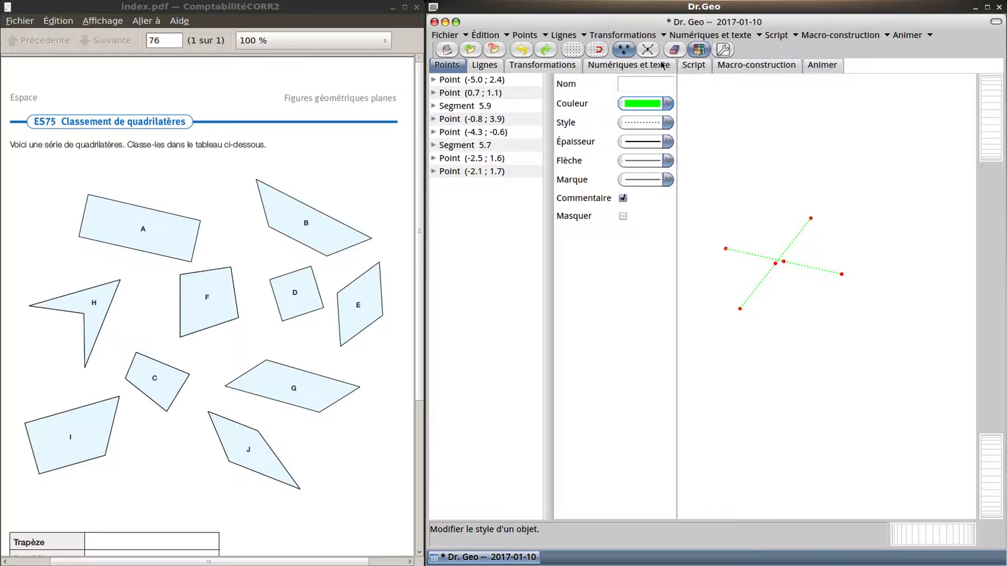
- Create a four-sided polygon through the endpoints of the two dotted diagonals
{"action": "left_click", "coordinate": [486, 68]}
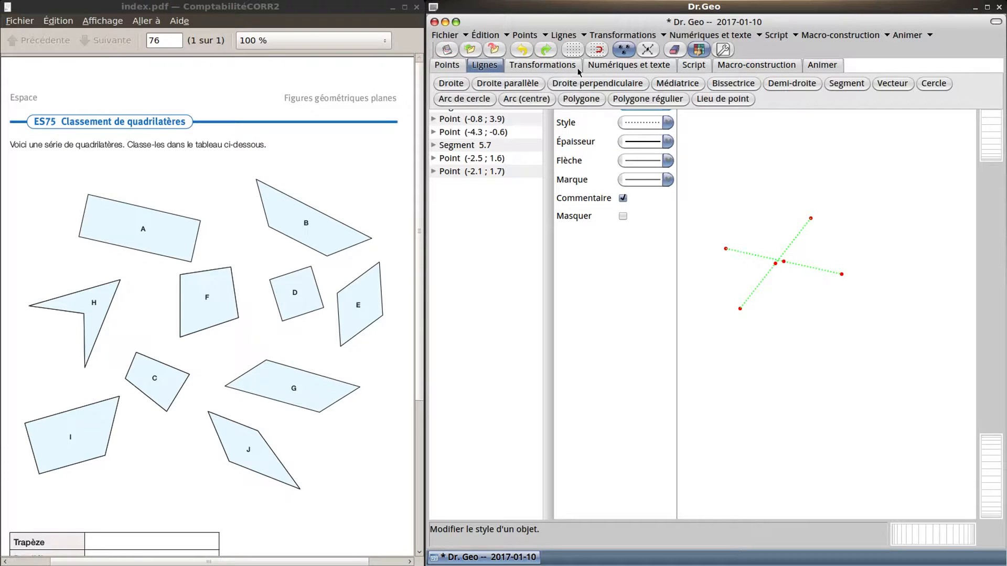
{"action": "left_click", "coordinate": [580, 101]}
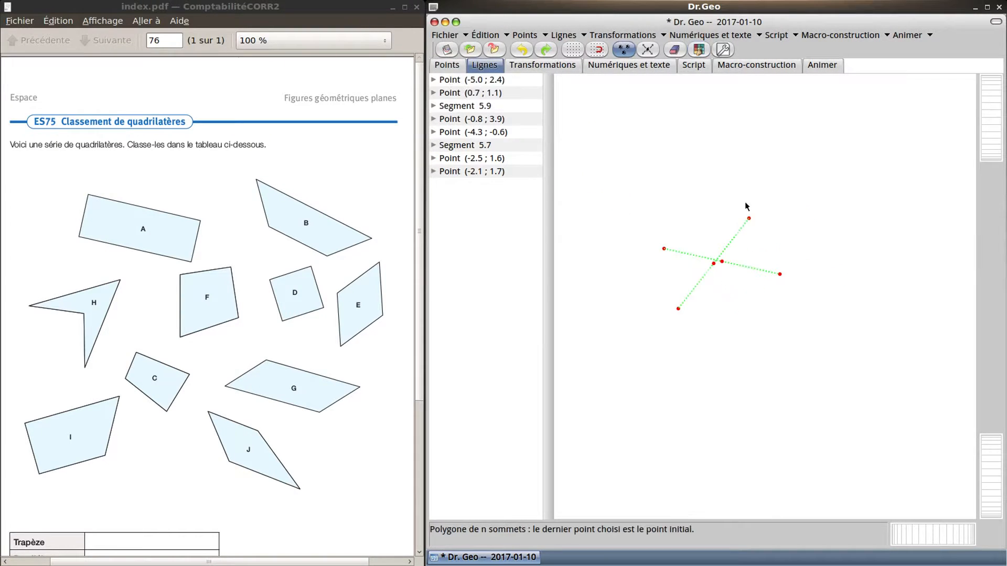
{"action": "left_click", "coordinate": [666, 246]}
{"action": "left_click", "coordinate": [752, 218]}
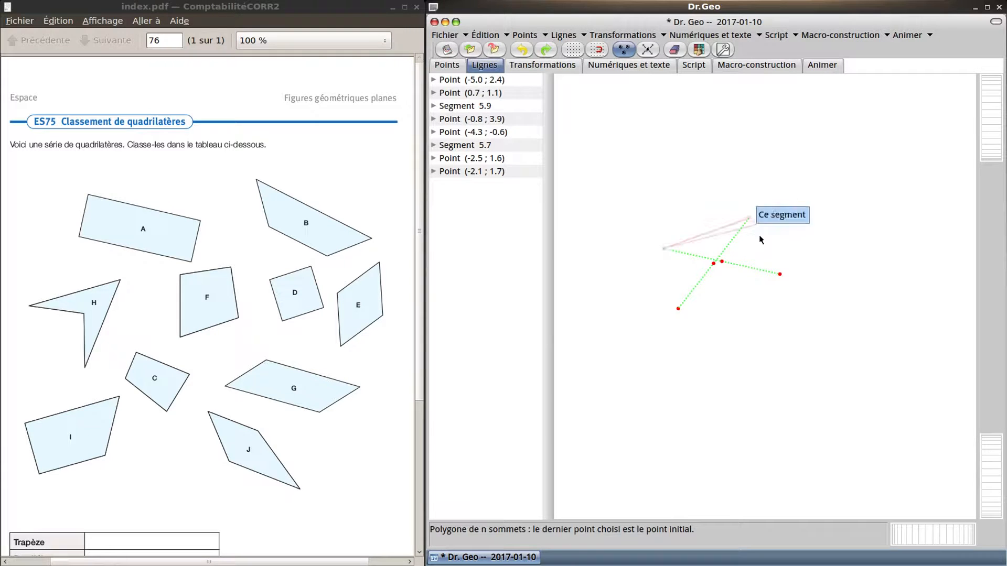
{"action": "left_click", "coordinate": [780, 274]}
{"action": "left_click", "coordinate": [679, 309]}
{"action": "left_click", "coordinate": [664, 248]}
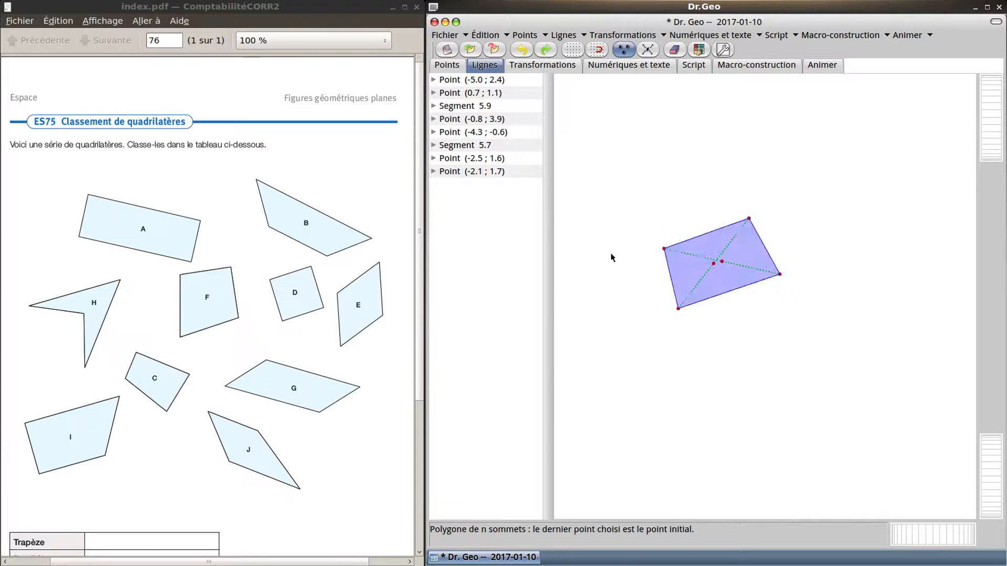
- Reshape the quadrilateral by moving its upper-right vertex to about (0.1; 4.1), upper-left to (-4.7; 3.8) and lower-left to (-5.5; -0.6)
{"action": "left_click", "coordinate": [648, 49]}
{"action": "left_click_drag", "start_coordinate": [749, 218], "coordinate": [769, 215]}
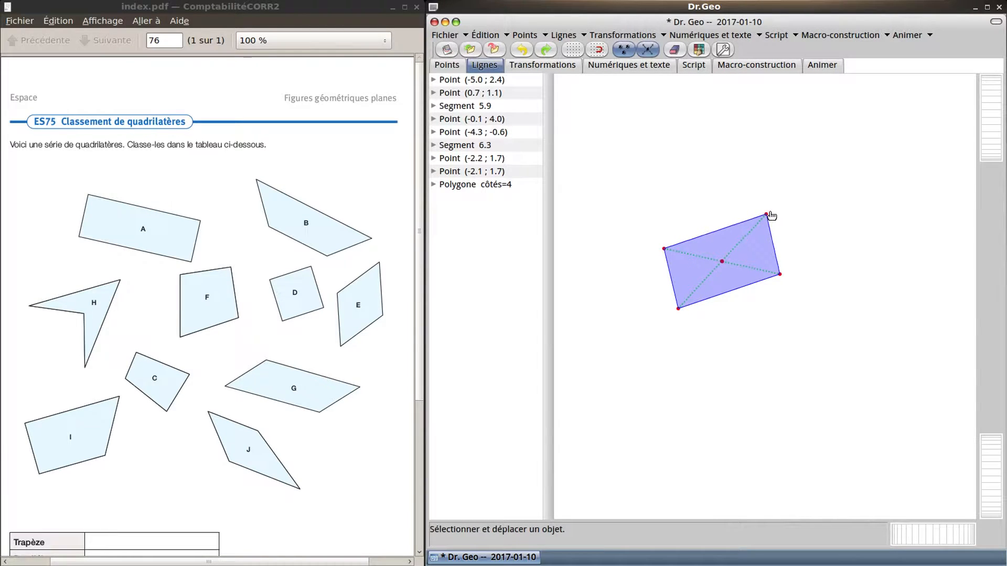
{"action": "left_click_drag", "start_coordinate": [664, 250], "coordinate": [669, 220]}
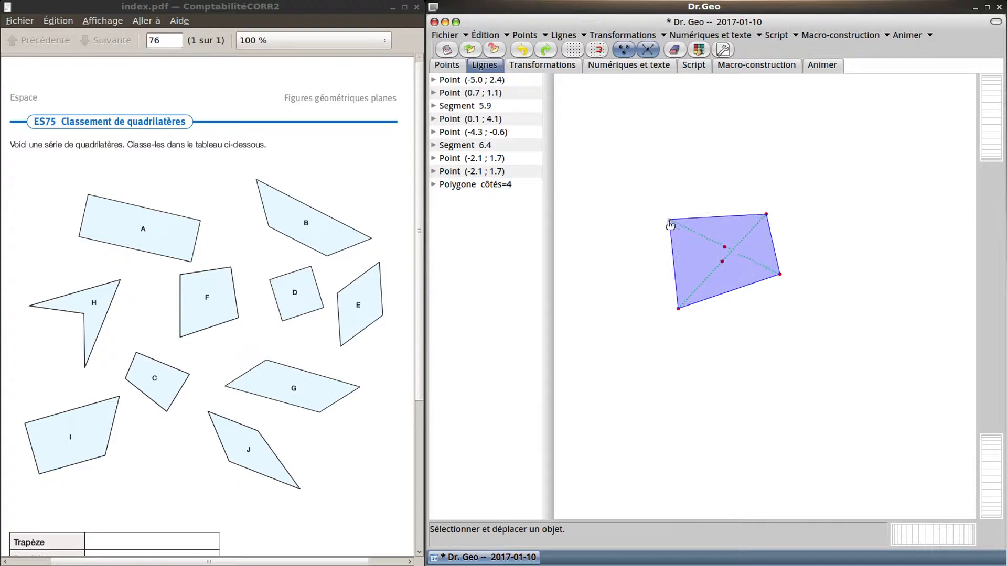
{"action": "left_click_drag", "start_coordinate": [681, 307], "coordinate": [654, 309]}
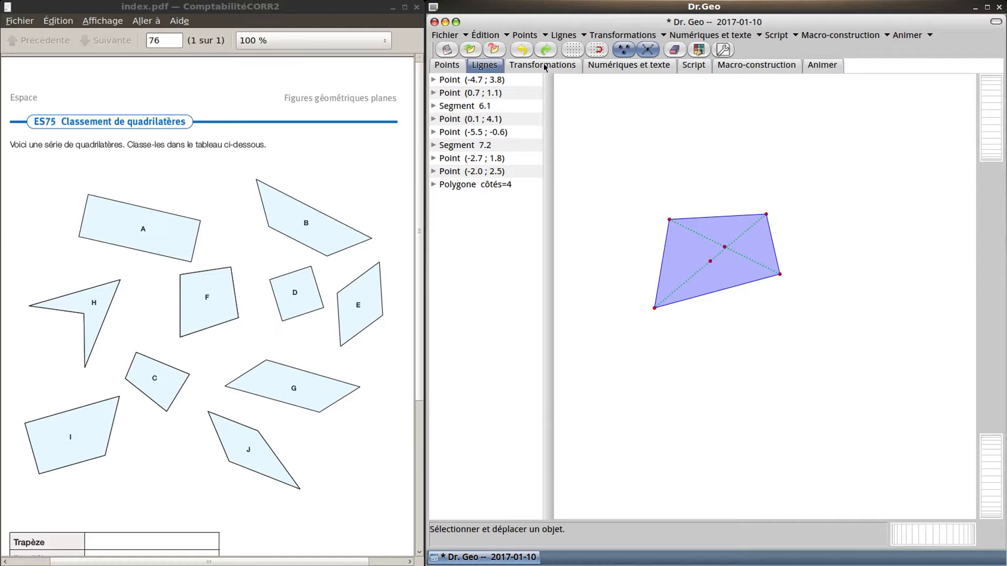
- Add a length value for each of the two dotted diagonals of the quadrilateral
{"action": "left_click", "coordinate": [623, 70]}
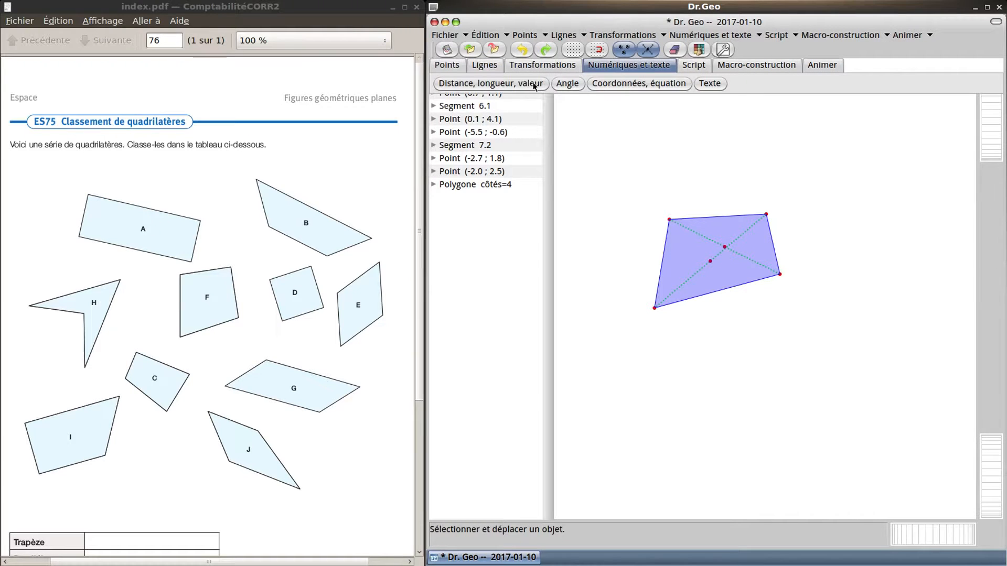
{"action": "left_click", "coordinate": [475, 86]}
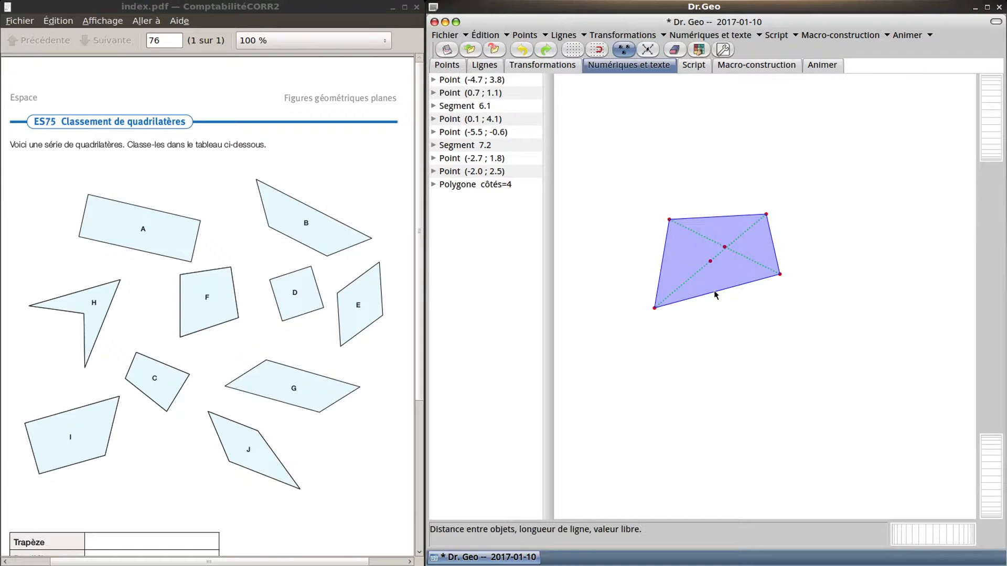
{"action": "left_click", "coordinate": [694, 239]}
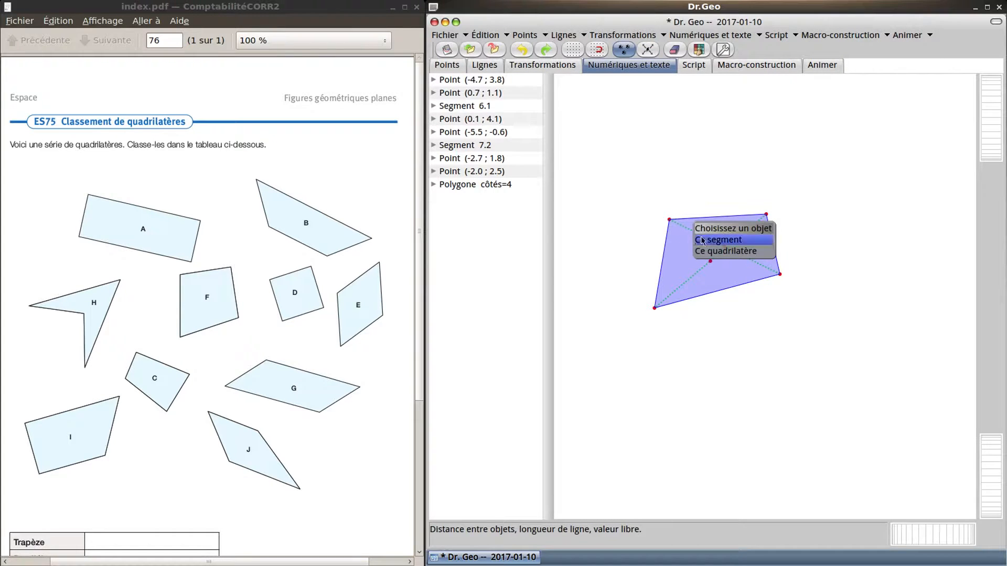
{"action": "left_click", "coordinate": [711, 241]}
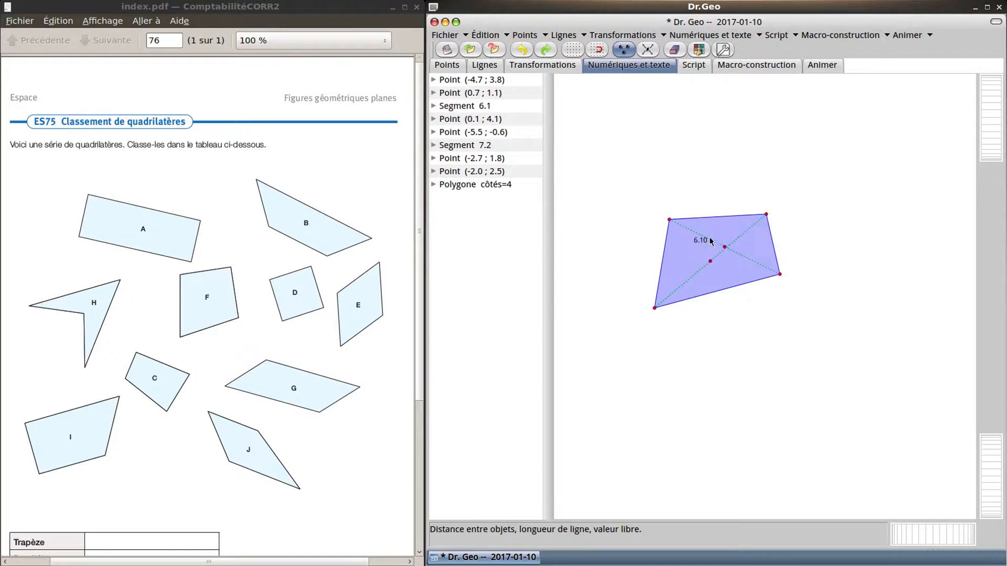
{"action": "left_click", "coordinate": [685, 277]}
{"action": "left_click", "coordinate": [690, 294]}
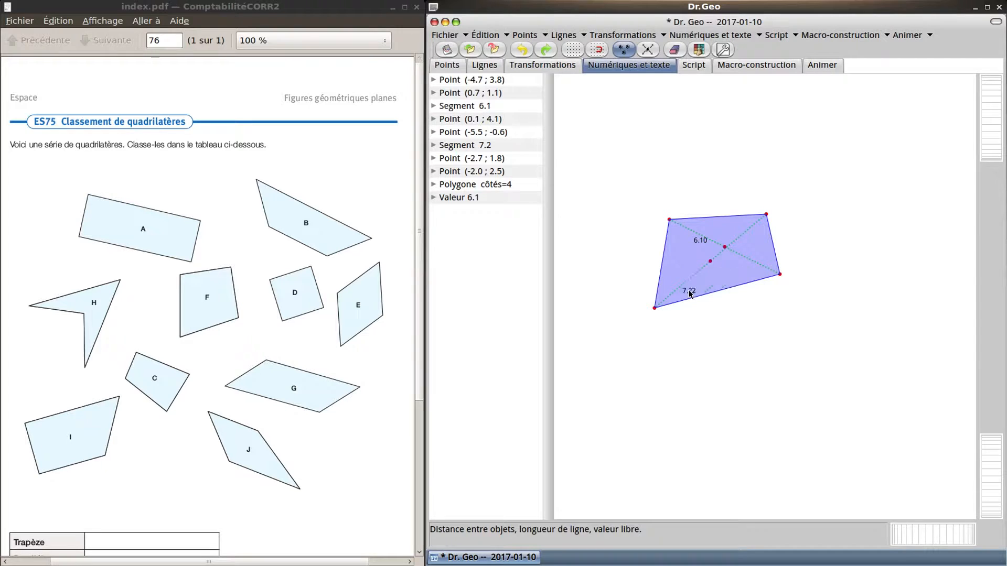
- Move both diagonal length values out of the quadrilateral and stack them in the empty space above it
{"action": "left_click", "coordinate": [648, 49]}
{"action": "left_click", "coordinate": [704, 247]}
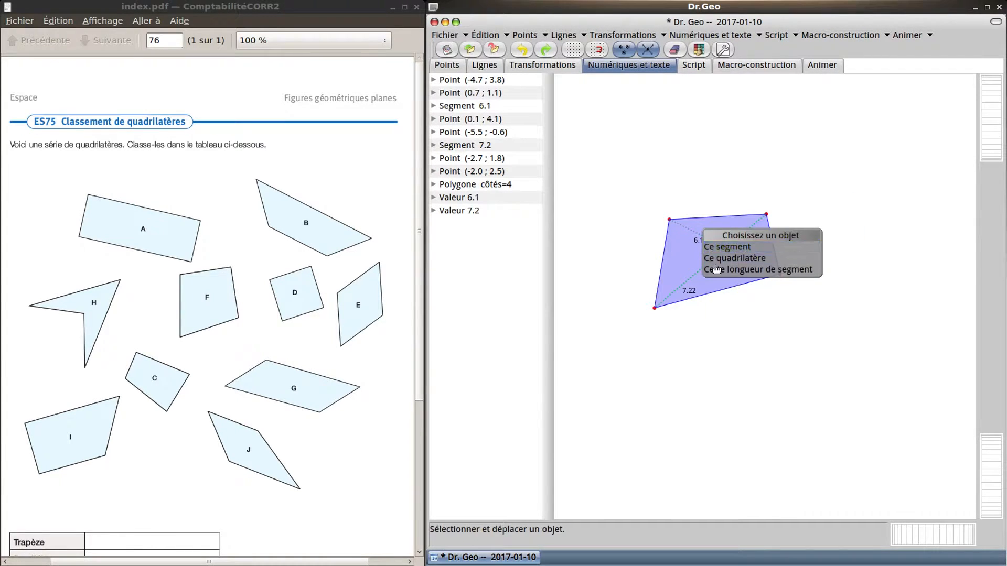
{"action": "left_click", "coordinate": [708, 269]}
{"action": "left_click_drag", "start_coordinate": [705, 239], "coordinate": [732, 114]}
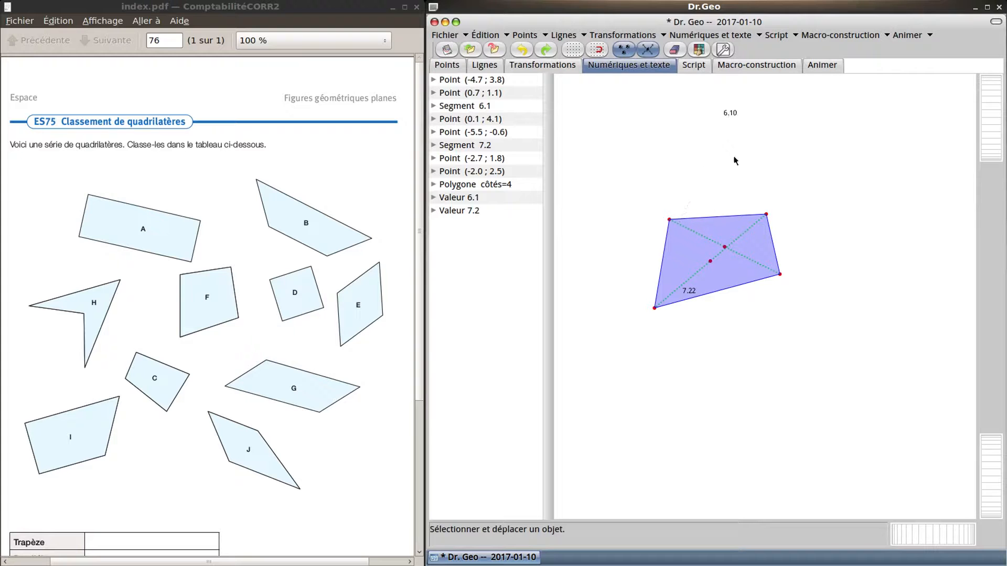
{"action": "left_click", "coordinate": [690, 290]}
{"action": "left_click", "coordinate": [701, 318]}
{"action": "left_click_drag", "start_coordinate": [694, 299], "coordinate": [736, 127]}
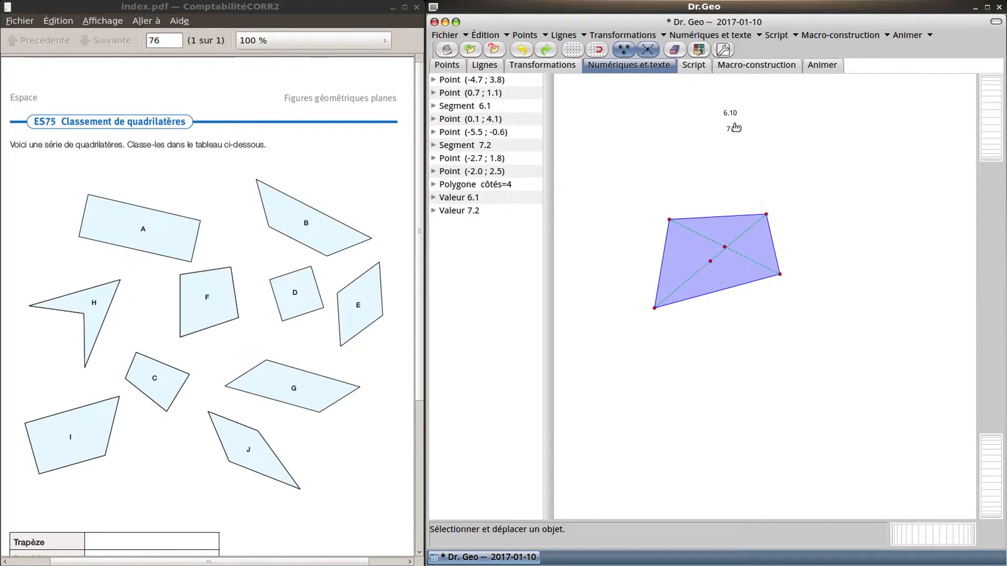
- Name the upper of the two stacked length values "diagonale 1"
{"action": "left_click", "coordinate": [698, 49]}
{"action": "left_click", "coordinate": [728, 124]}
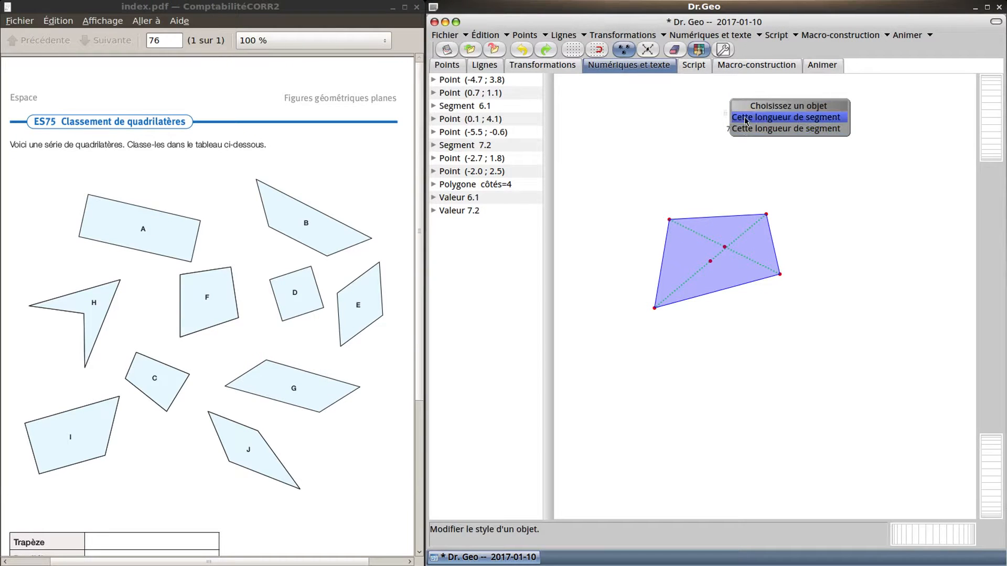
{"action": "left_click", "coordinate": [743, 116]}
{"action": "left_click", "coordinate": [646, 84]}
{"action": "type", "text": "diagonale 1"}
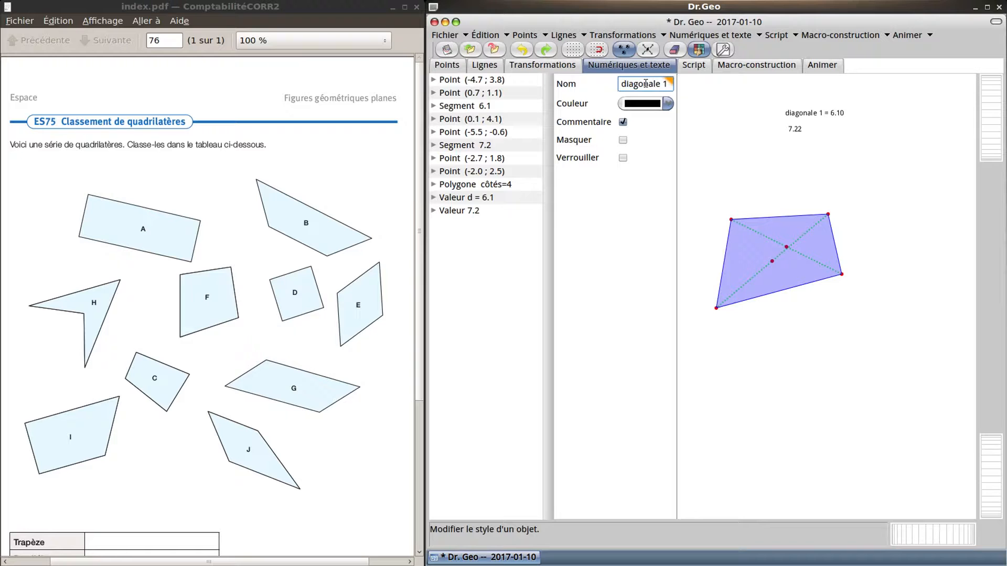
- Name the lower of the two stacked length values "diagonale 2"
{"action": "left_click", "coordinate": [796, 131]}
{"action": "left_click", "coordinate": [642, 83]}
{"action": "type", "text": "diagi"}
{"action": "key", "text": "BackSpace"}
{"action": "type", "text": "onale 2"}
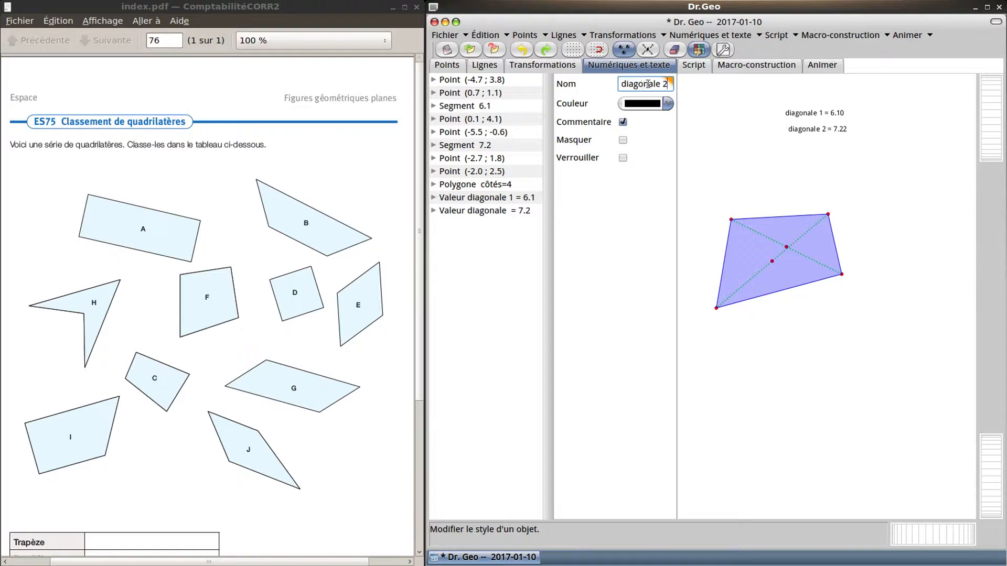
- Move the "diagonale 2" length value up slightly so it sits closer beneath "diagonale 1"
{"action": "left_click", "coordinate": [647, 49]}
{"action": "left_click", "coordinate": [740, 132]}
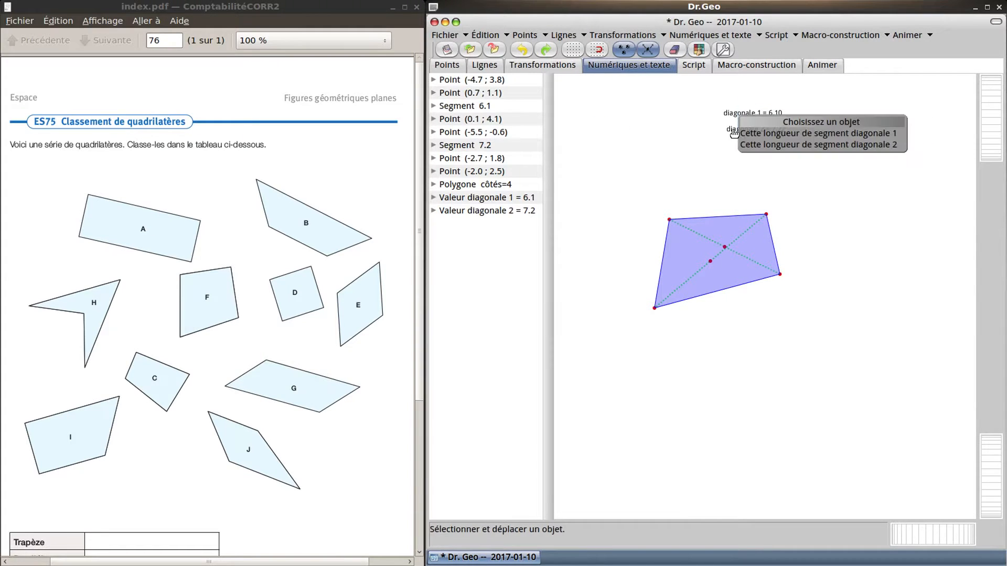
{"action": "left_click", "coordinate": [747, 144]}
{"action": "left_click_drag", "start_coordinate": [737, 135], "coordinate": [738, 130]}
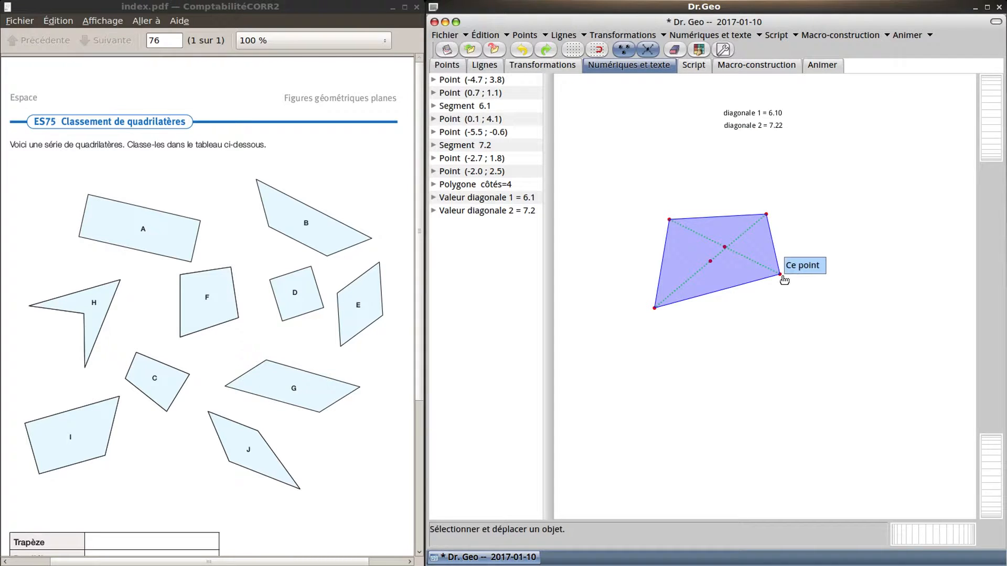
- Move the lower-right vertex to about (0.3; -1.5) and add the angle formed by the upper-right vertex, a diagonal midpoint and the lower-right vertex
{"action": "left_click_drag", "start_coordinate": [780, 275], "coordinate": [773, 333]}
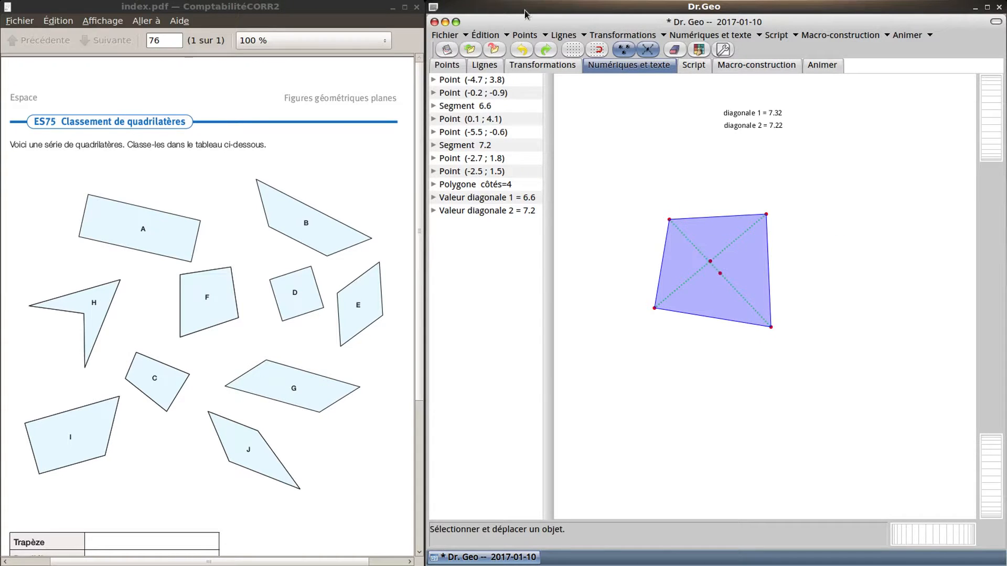
{"action": "left_click", "coordinate": [486, 66]}
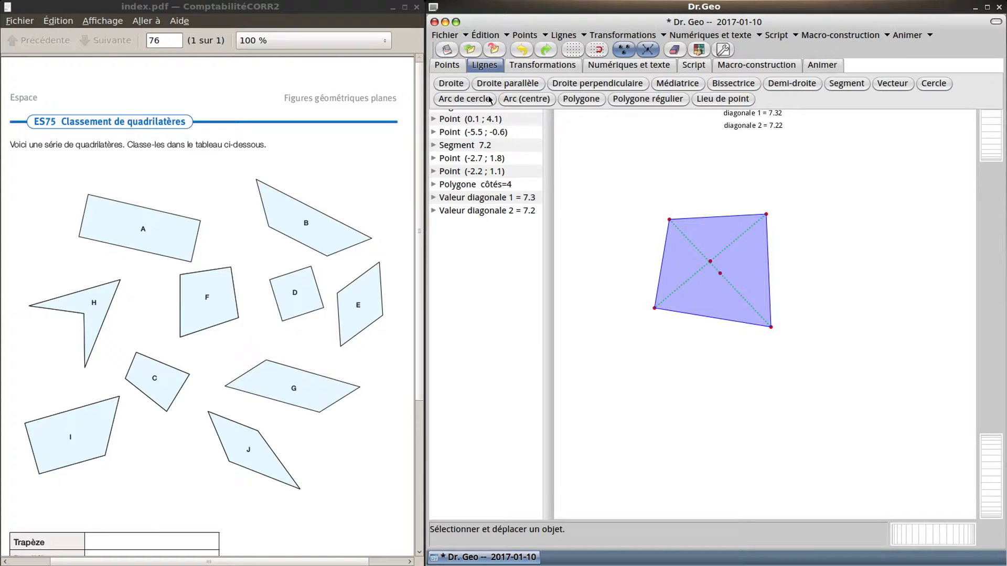
{"action": "left_click", "coordinate": [605, 67]}
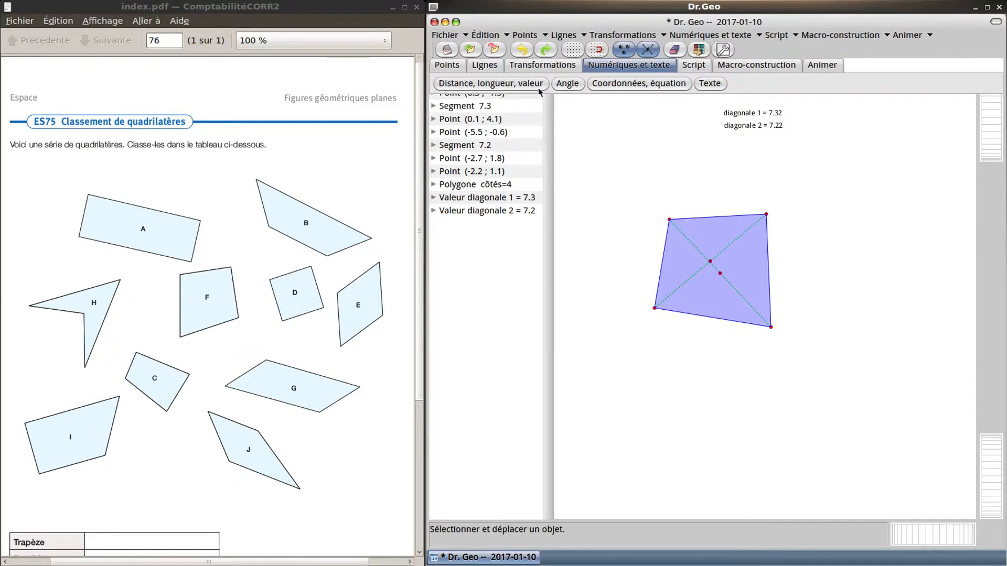
{"action": "left_click", "coordinate": [566, 85]}
{"action": "left_click", "coordinate": [766, 215]}
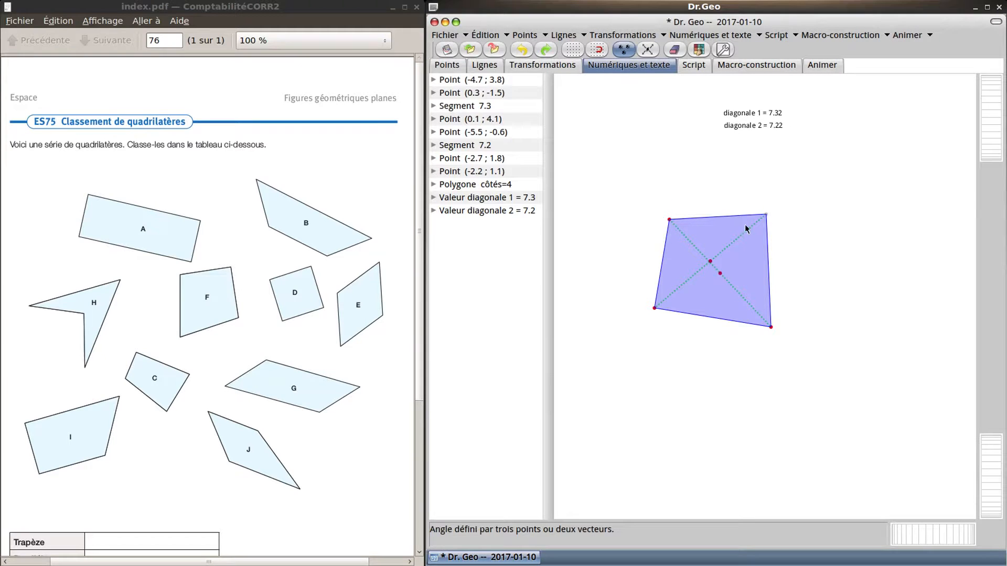
{"action": "left_click", "coordinate": [711, 263]}
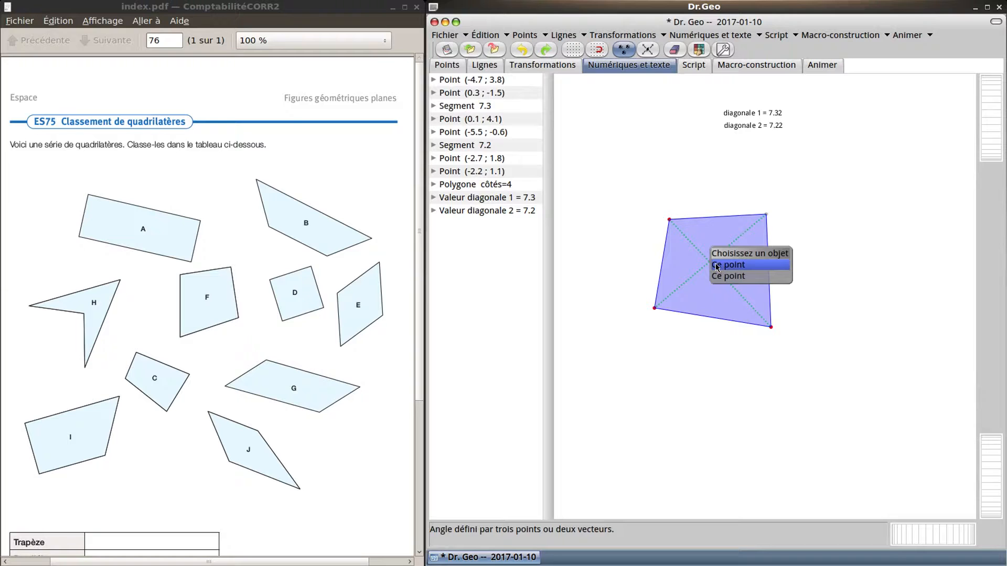
{"action": "left_click_drag", "start_coordinate": [737, 254], "coordinate": [827, 240]}
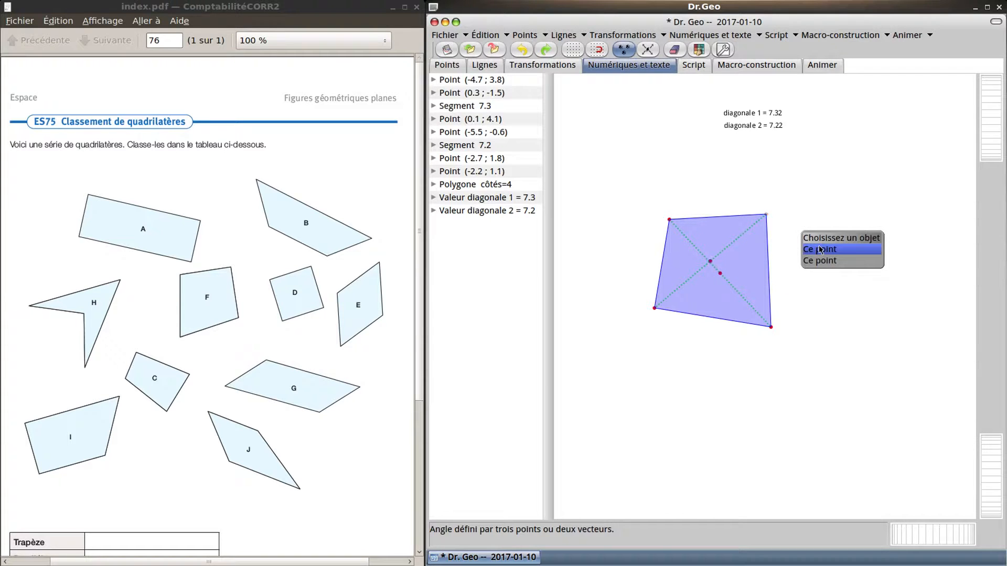
{"action": "left_click", "coordinate": [821, 250]}
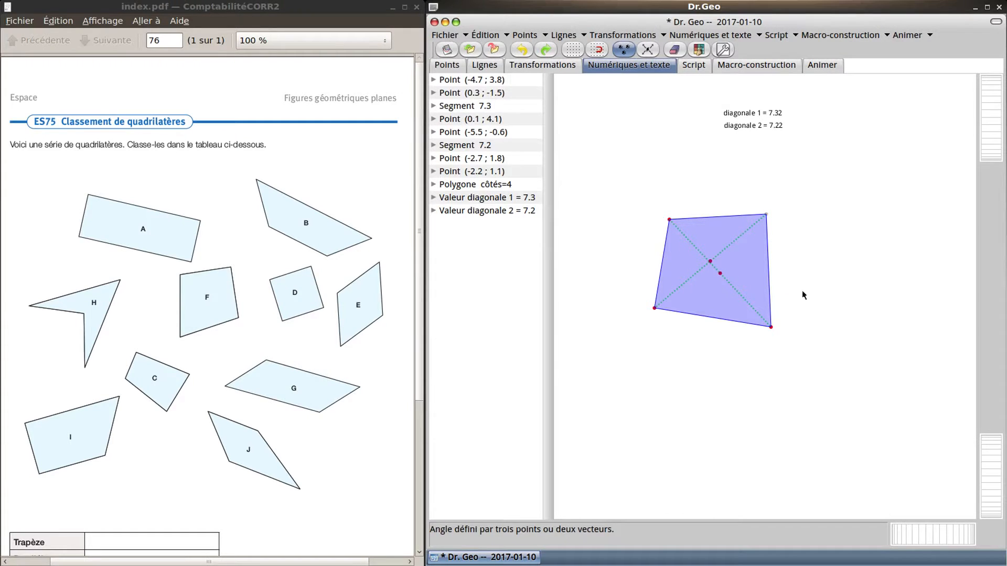
{"action": "left_click", "coordinate": [775, 328]}
- Show the grid and move both diagonal length values farther above the quadrilateral, "diagonale 1" over "diagonale 2"
{"action": "left_click", "coordinate": [572, 49]}
{"action": "scroll", "coordinate": [623, 237], "scroll_direction": "down", "scroll_amount": 6}
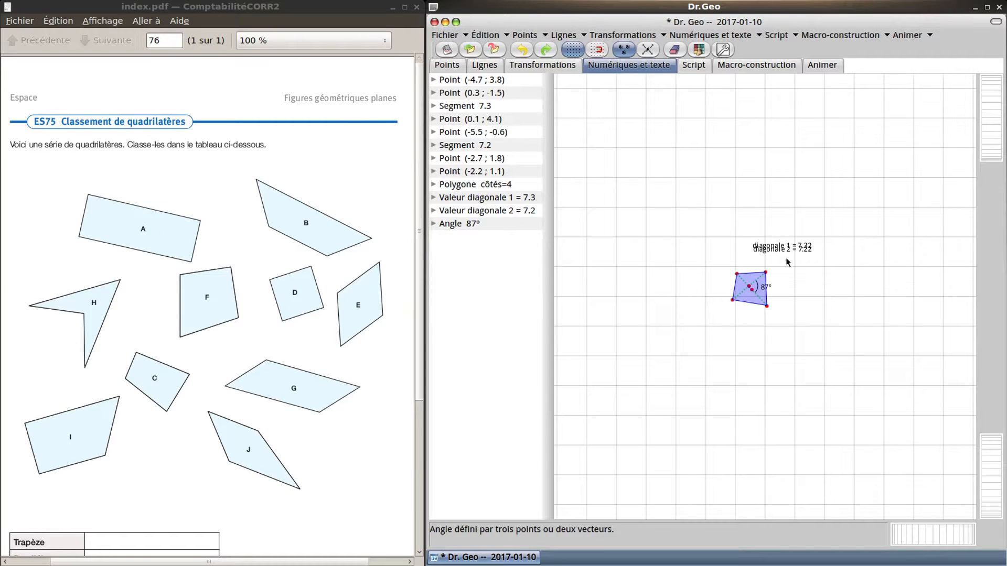
{"action": "left_click", "coordinate": [647, 49]}
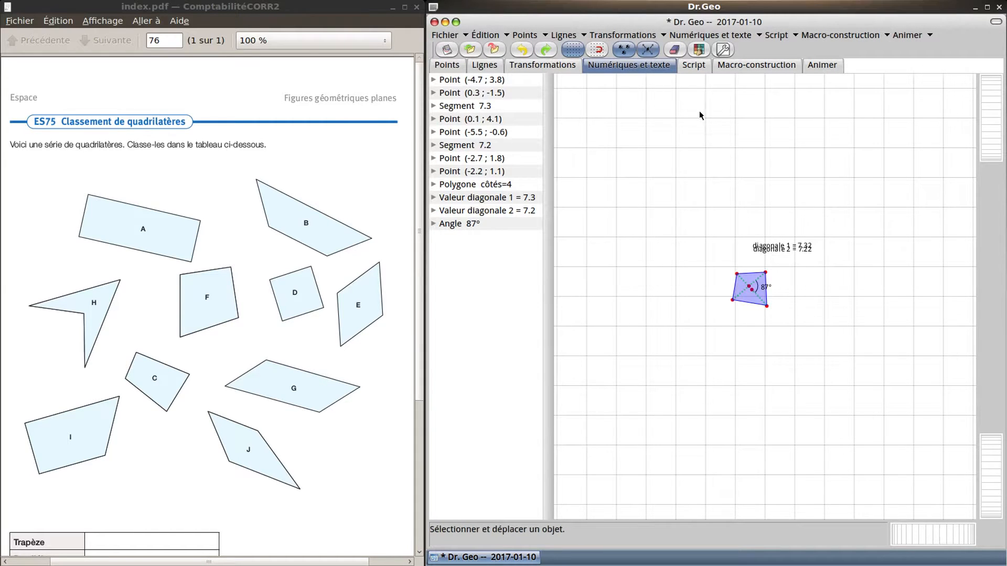
{"action": "left_click", "coordinate": [772, 248]}
{"action": "left_click", "coordinate": [786, 252]}
{"action": "left_click_drag", "start_coordinate": [761, 230], "coordinate": [753, 157]}
{"action": "scroll", "coordinate": [699, 203], "scroll_direction": "down", "scroll_amount": 2}
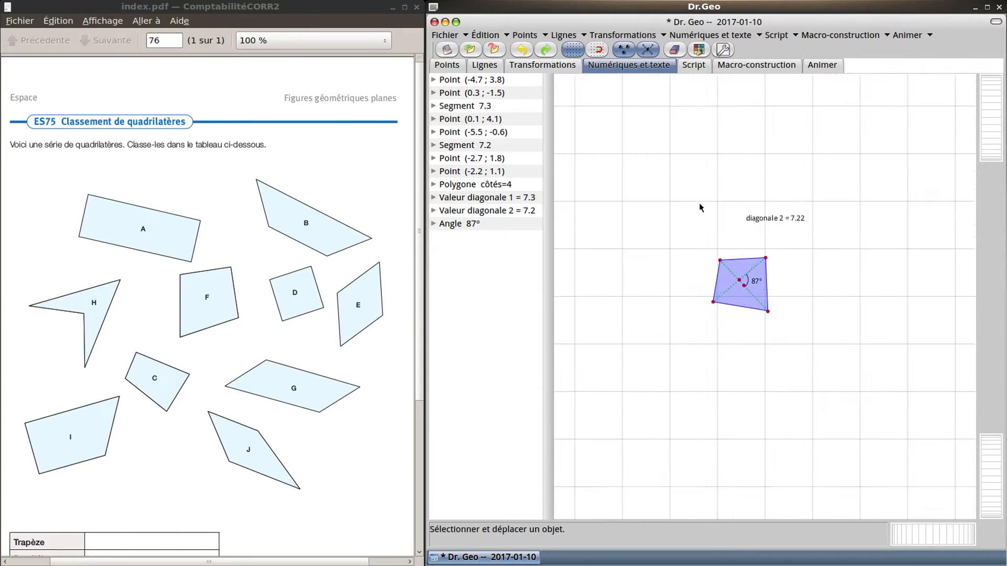
{"action": "left_click_drag", "start_coordinate": [789, 258], "coordinate": [777, 193]}
- Enlarge the quadrilateral by moving its vertices to about (-12.4; 16.3), (-22.7; -11.2), (-1.3; -19.9) and (11.2; 9.6)
{"action": "left_click", "coordinate": [753, 288]}
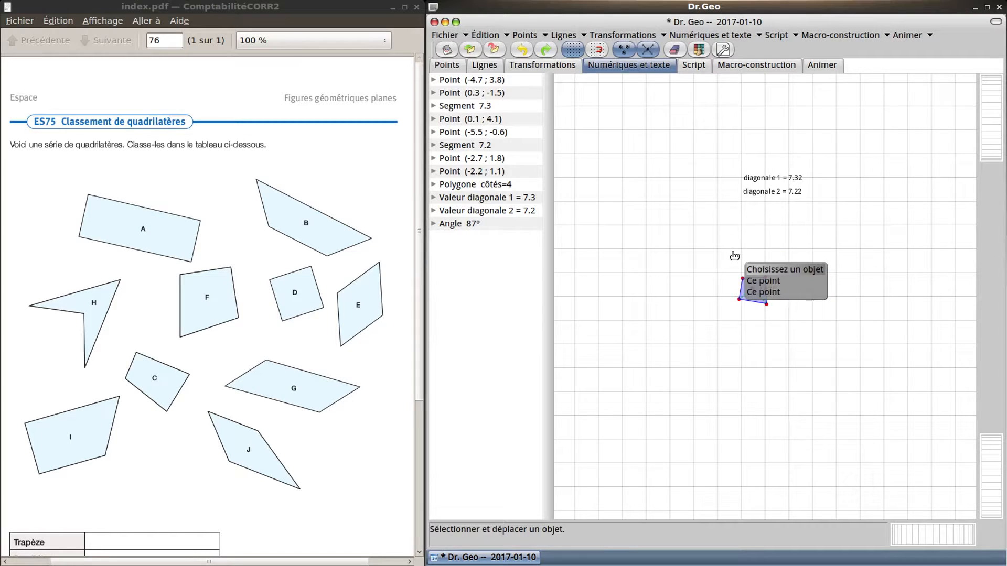
{"action": "left_click", "coordinate": [751, 283]}
{"action": "left_click_drag", "start_coordinate": [752, 283], "coordinate": [710, 223]}
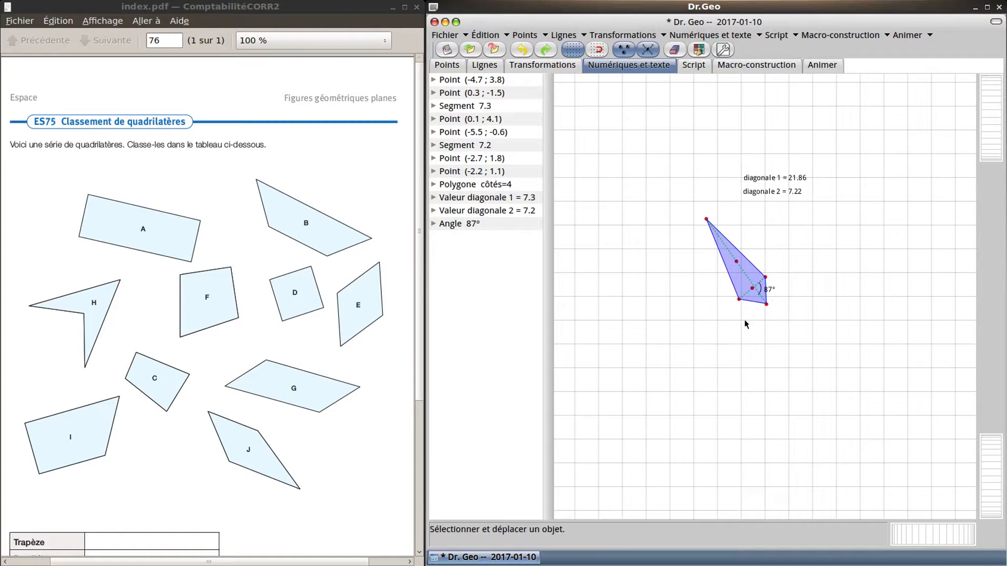
{"action": "left_click_drag", "start_coordinate": [739, 304], "coordinate": [659, 354]}
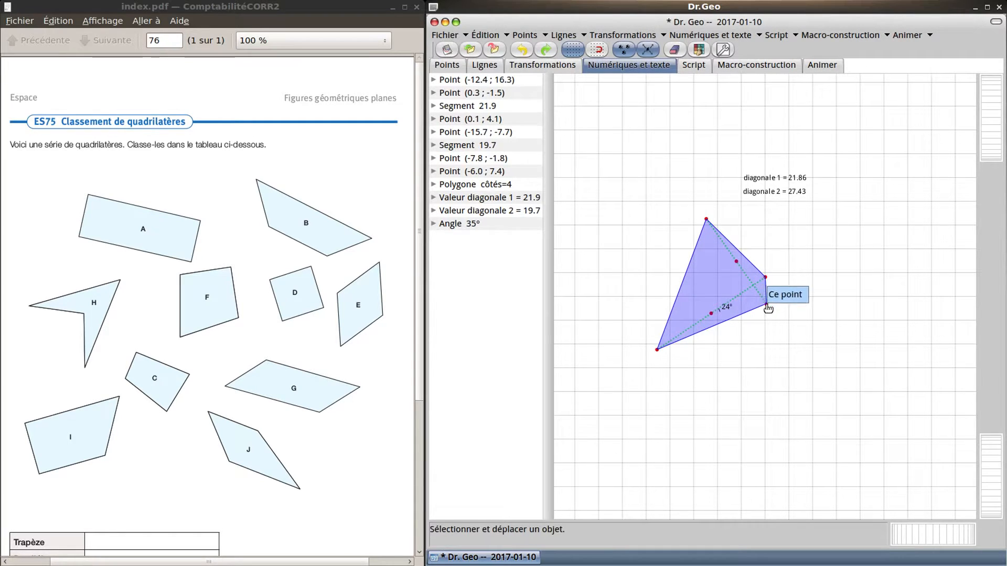
{"action": "left_click_drag", "start_coordinate": [765, 307], "coordinate": [758, 400]}
{"action": "left_click_drag", "start_coordinate": [765, 277], "coordinate": [821, 250]}
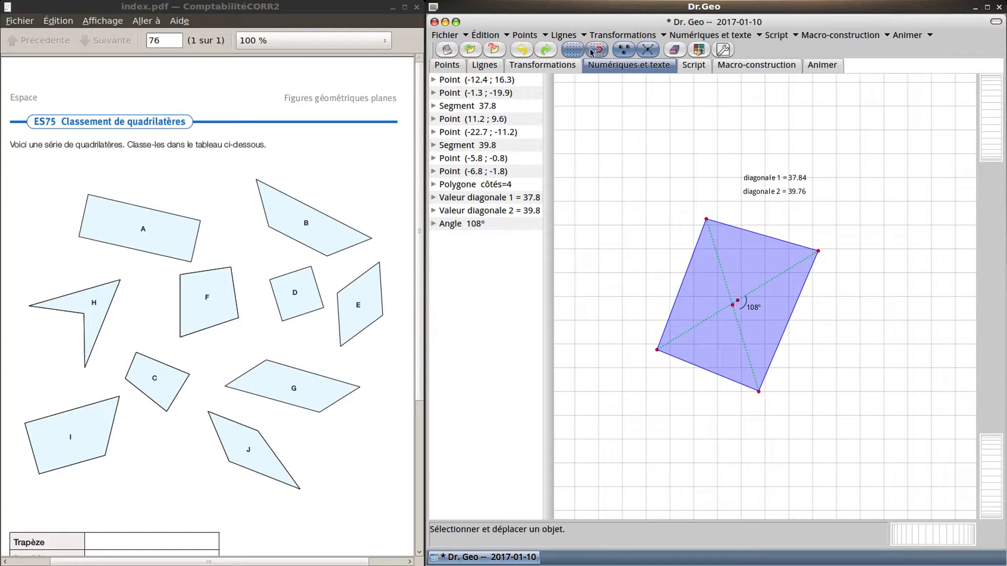
- Turn on grid snapping and form a parallelogram with vertices at (-15; 15), (10; 15), (5; -15) and (-20; -15)
{"action": "left_click_drag", "start_coordinate": [706, 220], "coordinate": [693, 225]}
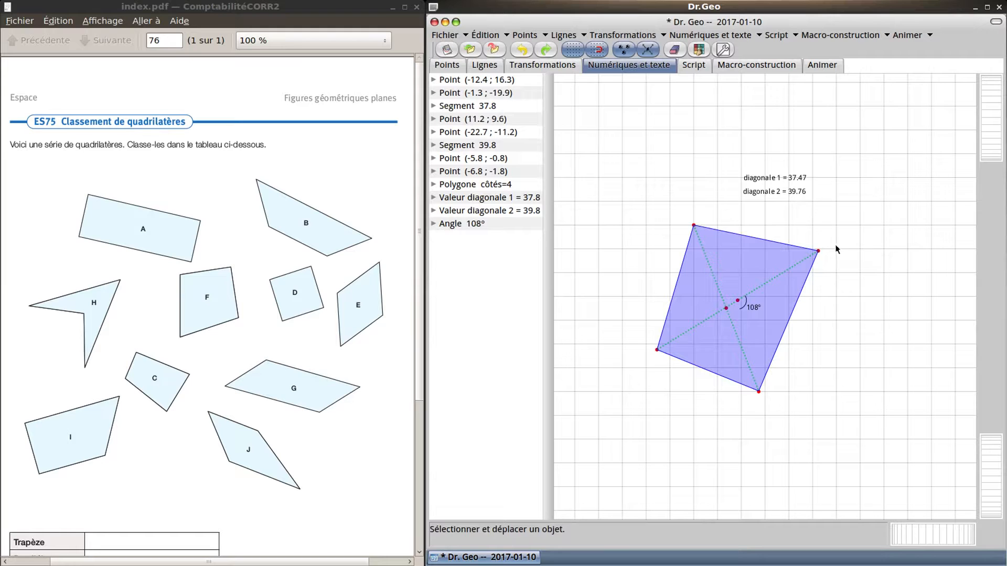
{"action": "left_click_drag", "start_coordinate": [816, 250], "coordinate": [812, 226]}
{"action": "left_click_drag", "start_coordinate": [759, 392], "coordinate": [789, 369]}
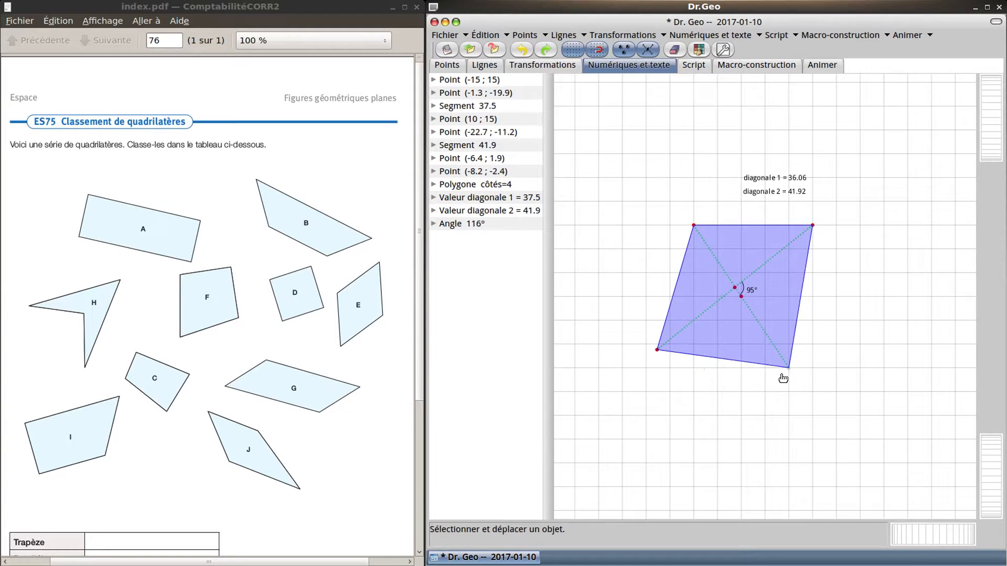
{"action": "left_click_drag", "start_coordinate": [657, 350], "coordinate": [670, 368]}
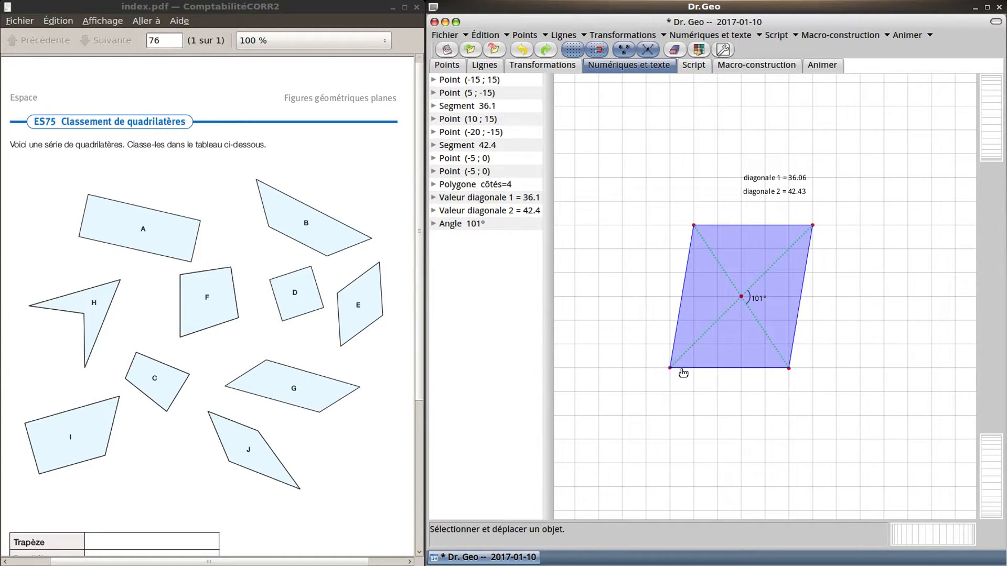
- Form a rectangle by moving the lower vertices to (-15; -15) and (10; -15), and a square by lowering the upper ones to (-15; 10) and (10; 10)
{"action": "left_click_drag", "start_coordinate": [682, 370], "coordinate": [689, 367]}
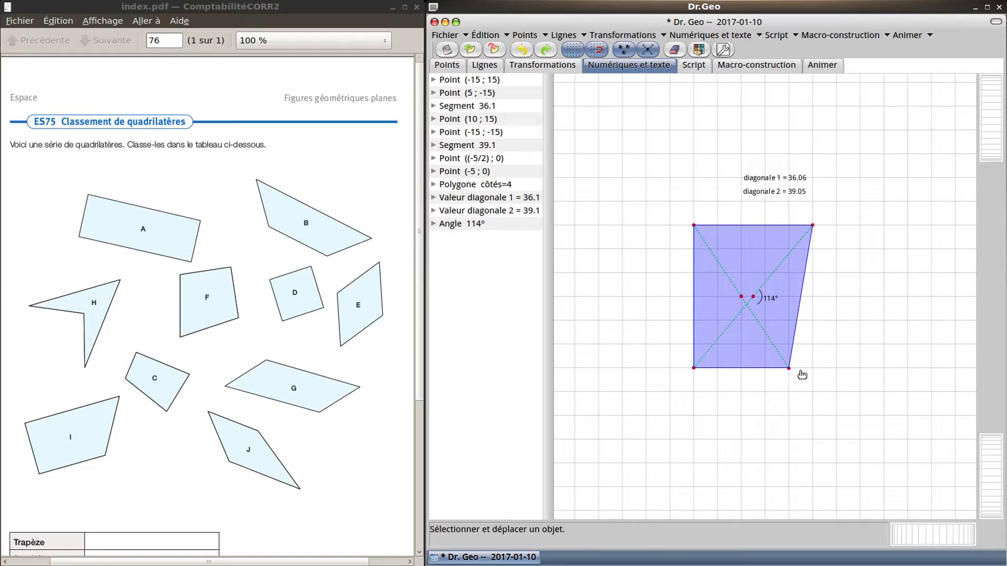
{"action": "left_click_drag", "start_coordinate": [789, 368], "coordinate": [812, 368]}
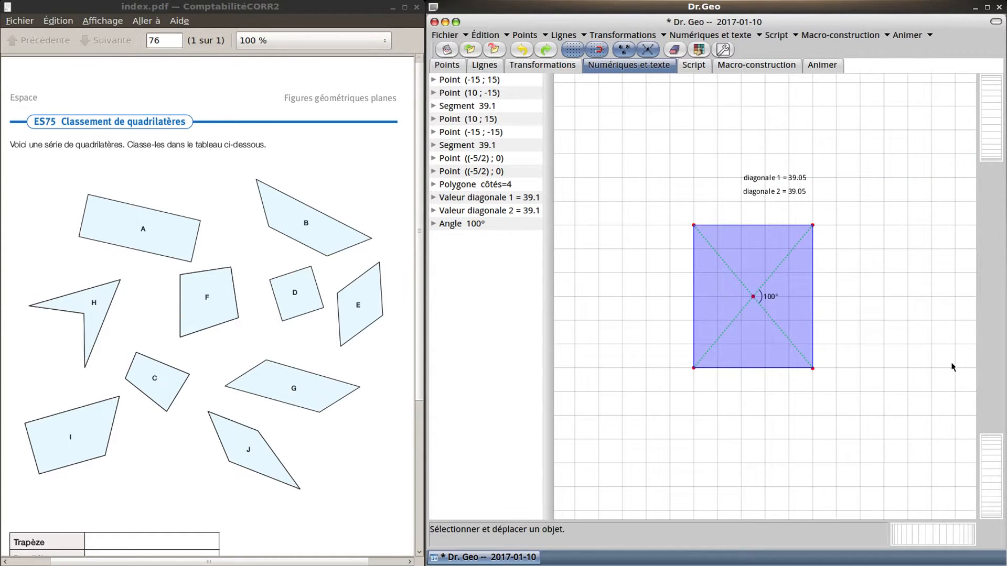
{"action": "left_click_drag", "start_coordinate": [694, 225], "coordinate": [698, 265]}
{"action": "left_click_drag", "start_coordinate": [812, 226], "coordinate": [812, 249]}
{"action": "left_click_drag", "start_coordinate": [693, 273], "coordinate": [693, 249]}
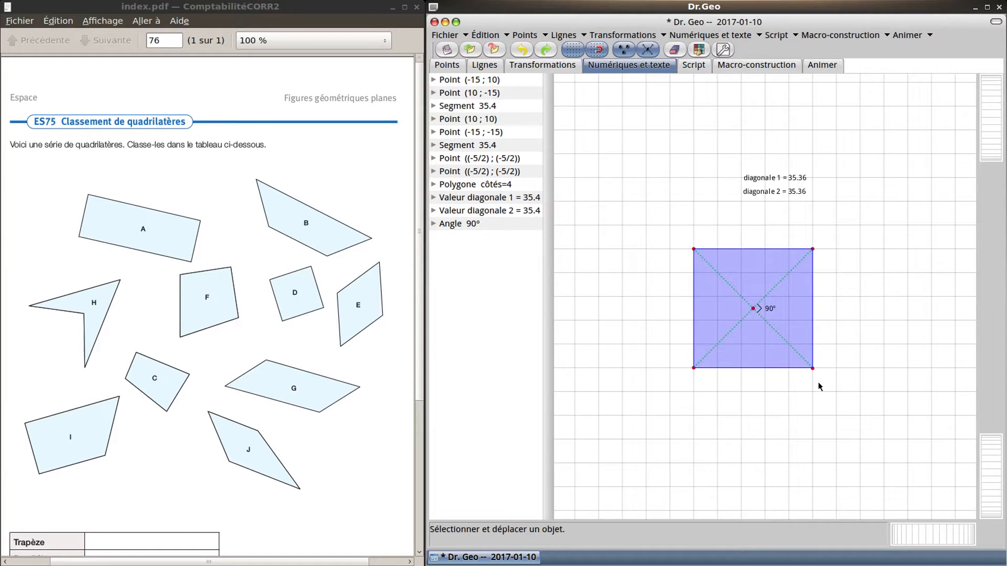
- Turn the square into a parallelogram by moving its lower vertices to (-20; -15) and (5; -15)
{"action": "mouse_move", "coordinate": [815, 370]}
{"action": "left_mouse_down"}
{"action": "mouse_move", "coordinate": [821, 410]}
{"action": "mouse_move", "coordinate": [825, 376]}
{"action": "left_mouse_up"}
{"action": "left_click_drag", "start_coordinate": [694, 367], "coordinate": [670, 368]}
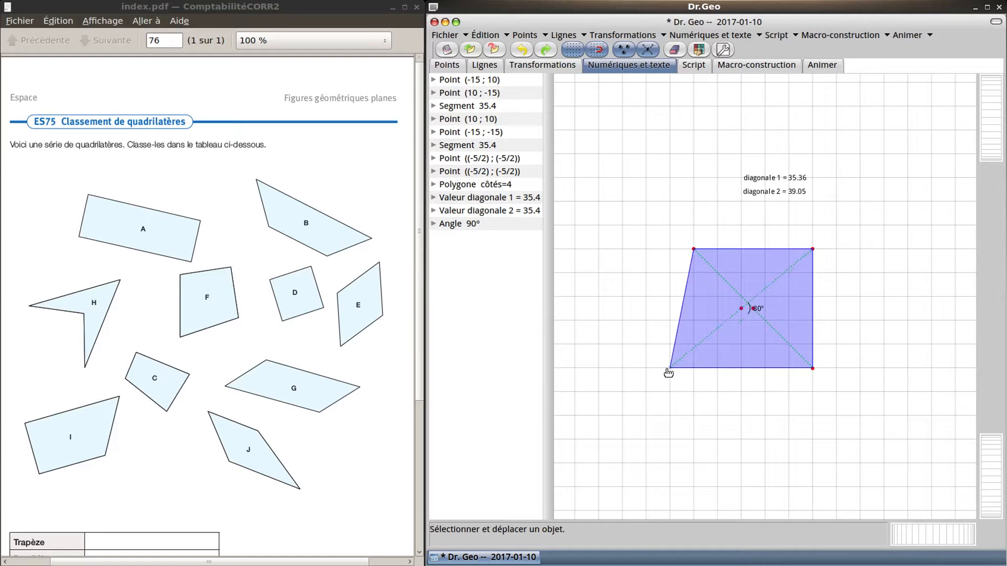
{"action": "left_click_drag", "start_coordinate": [808, 367], "coordinate": [797, 370]}
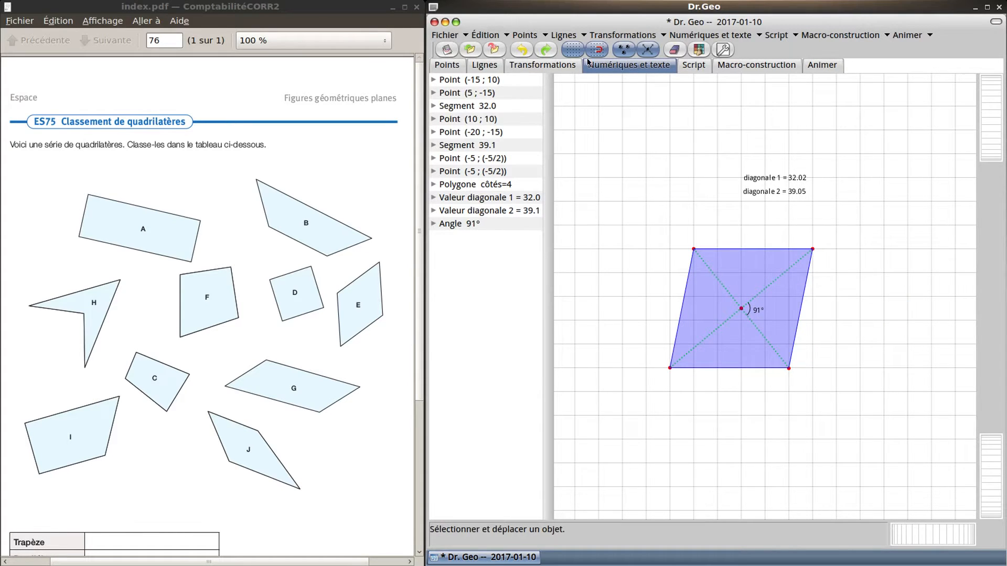
{"action": "left_click", "coordinate": [633, 64]}
{"action": "left_click", "coordinate": [497, 86]}
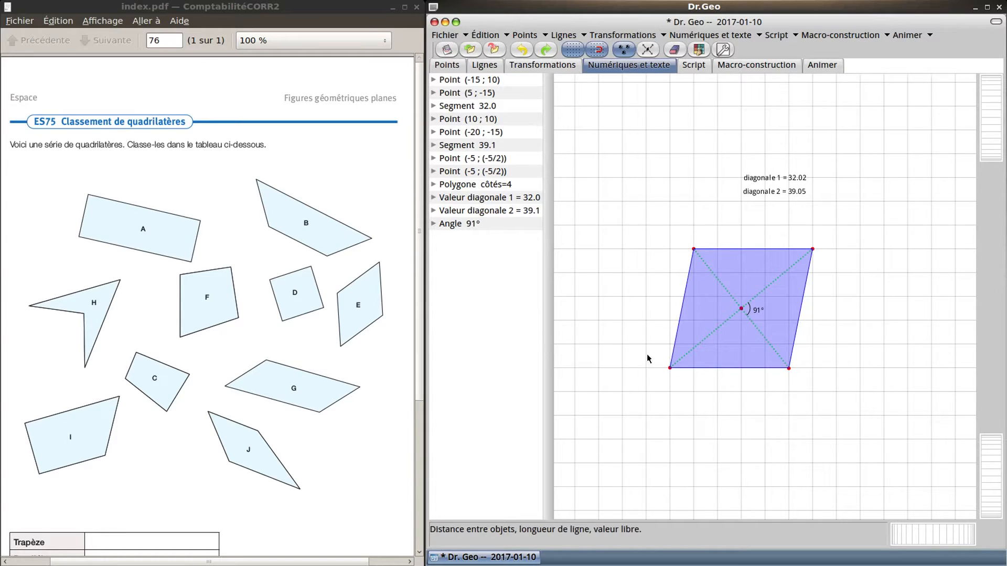
{"action": "left_click", "coordinate": [671, 367]}
{"action": "left_click", "coordinate": [688, 374]}
{"action": "left_click", "coordinate": [693, 249]}
{"action": "left_click", "coordinate": [521, 51]}
- Add an angle measure at each of the four corners of the parallelogram
{"action": "left_click", "coordinate": [632, 65]}
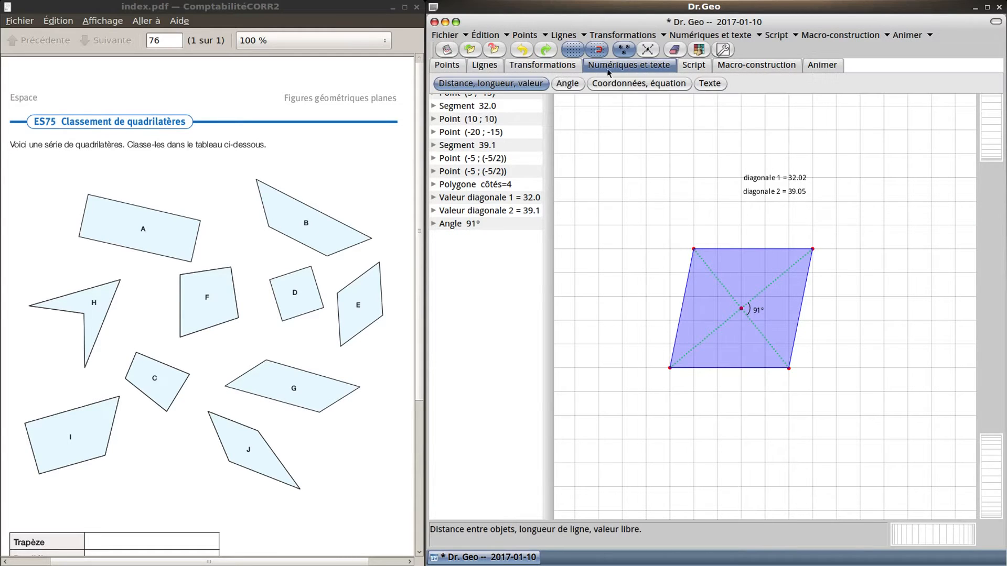
{"action": "left_click", "coordinate": [577, 86]}
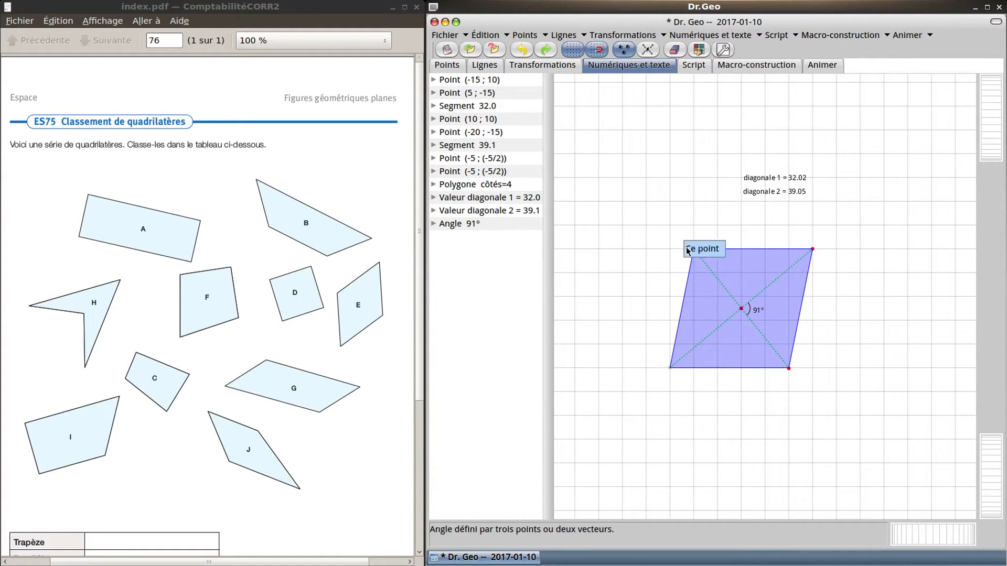
{"action": "left_click", "coordinate": [816, 250]}
{"action": "left_click", "coordinate": [788, 369]}
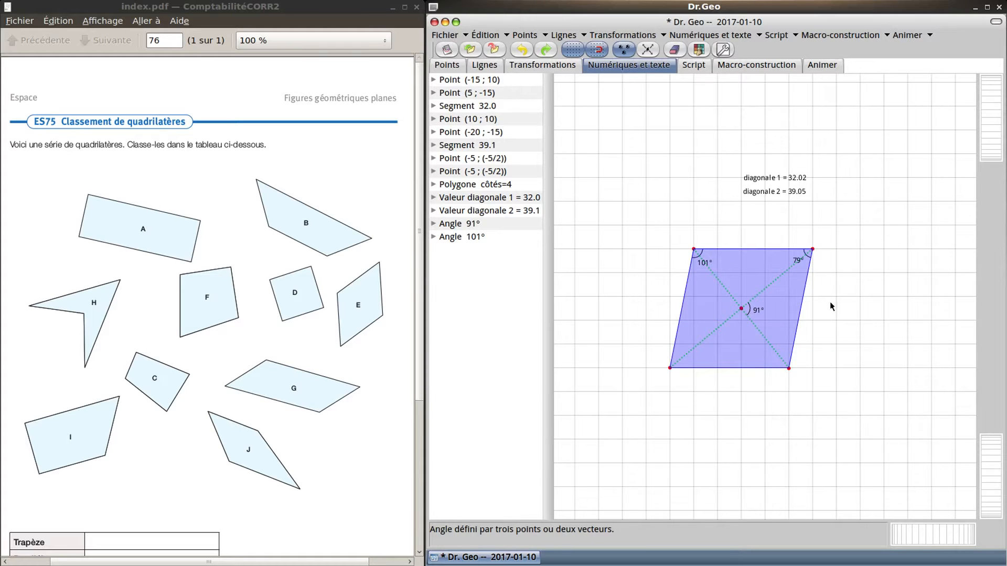
{"action": "left_click", "coordinate": [788, 370]}
{"action": "left_click", "coordinate": [670, 368]}
{"action": "left_click", "coordinate": [670, 368]}
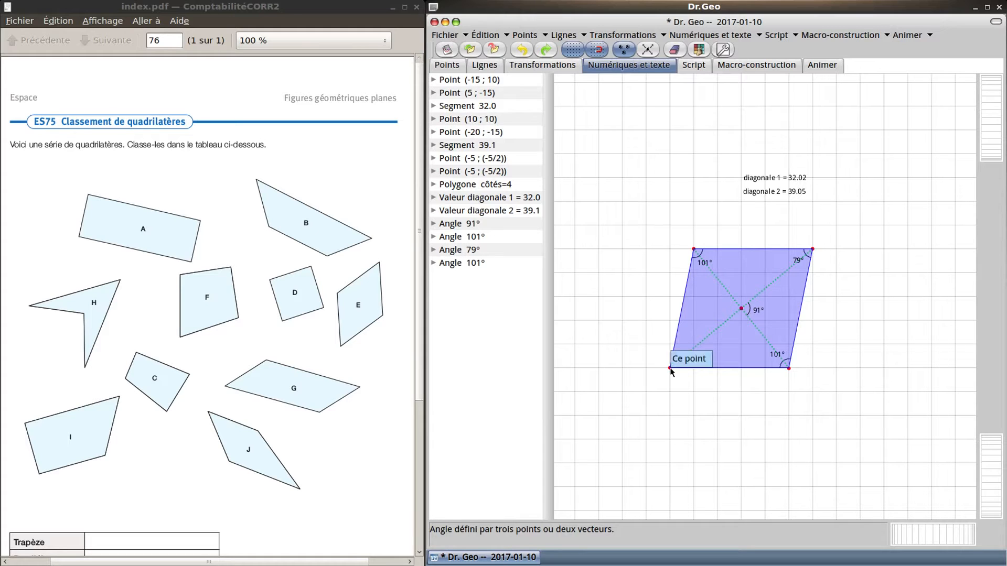
{"action": "left_click", "coordinate": [689, 250]}
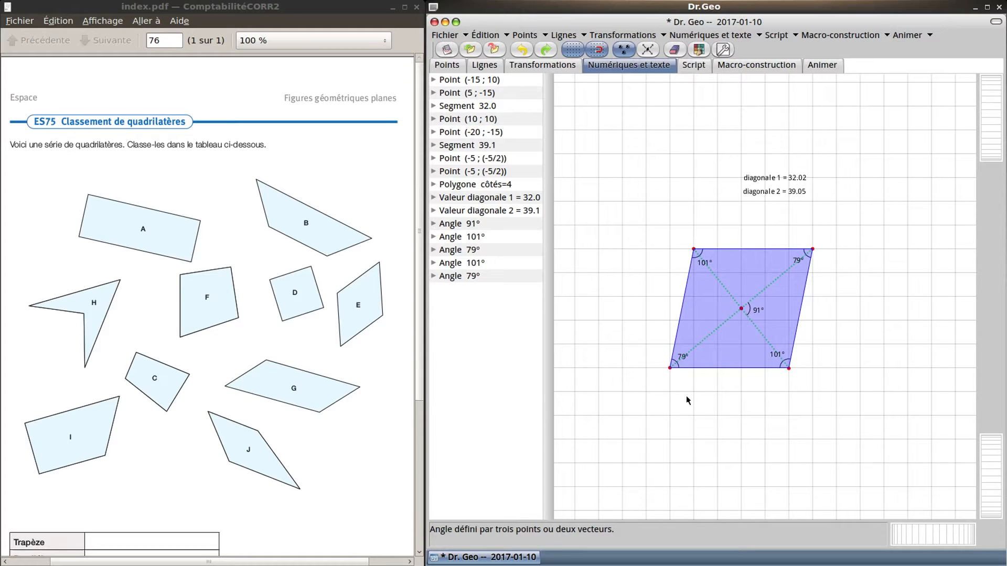
- Restore the square by moving the lower-right vertex to (10; -15) and the lower-left vertex to (-15; -15)
{"action": "left_click", "coordinate": [625, 50]}
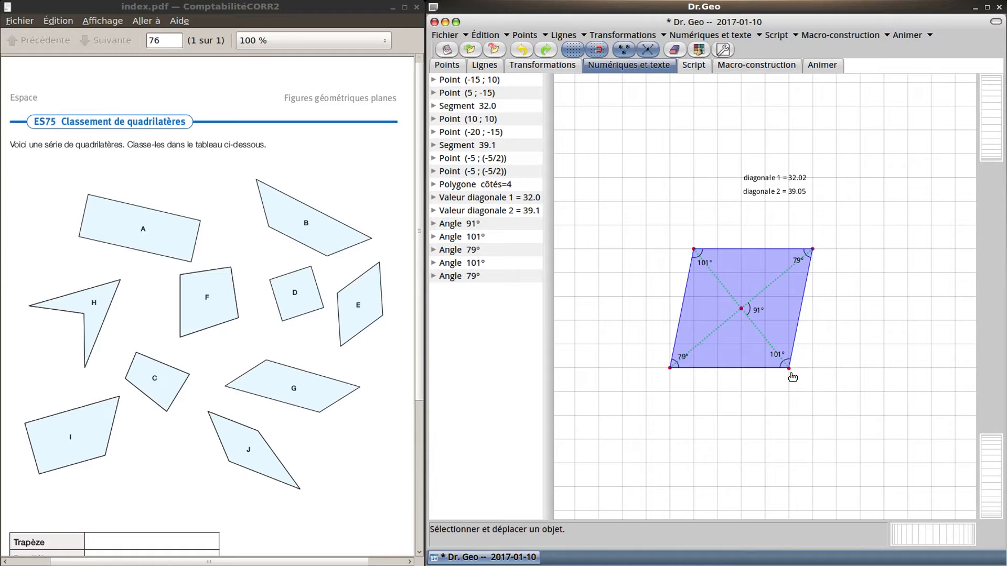
{"action": "left_click_drag", "start_coordinate": [789, 370], "coordinate": [813, 369]}
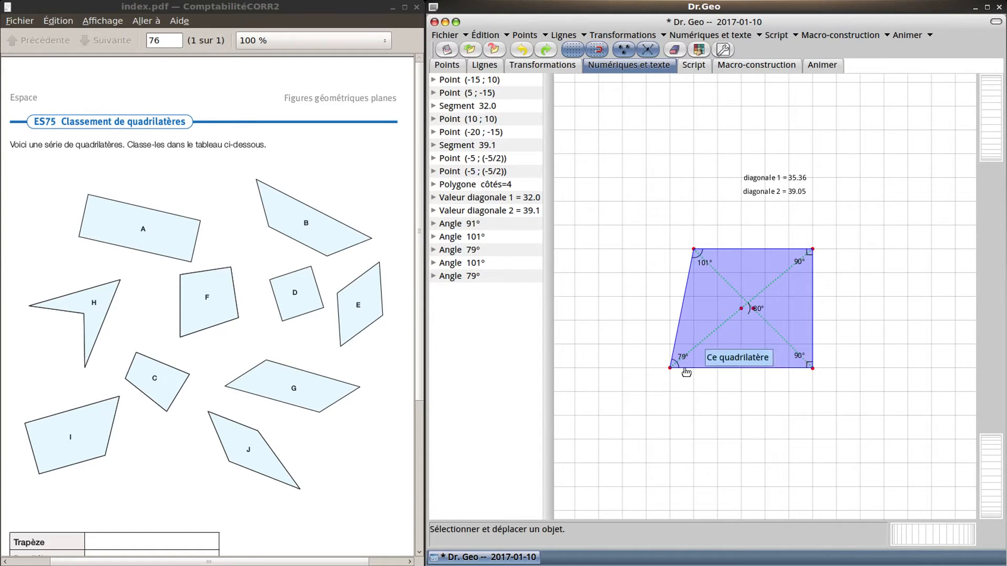
{"action": "left_click_drag", "start_coordinate": [673, 372], "coordinate": [696, 373]}
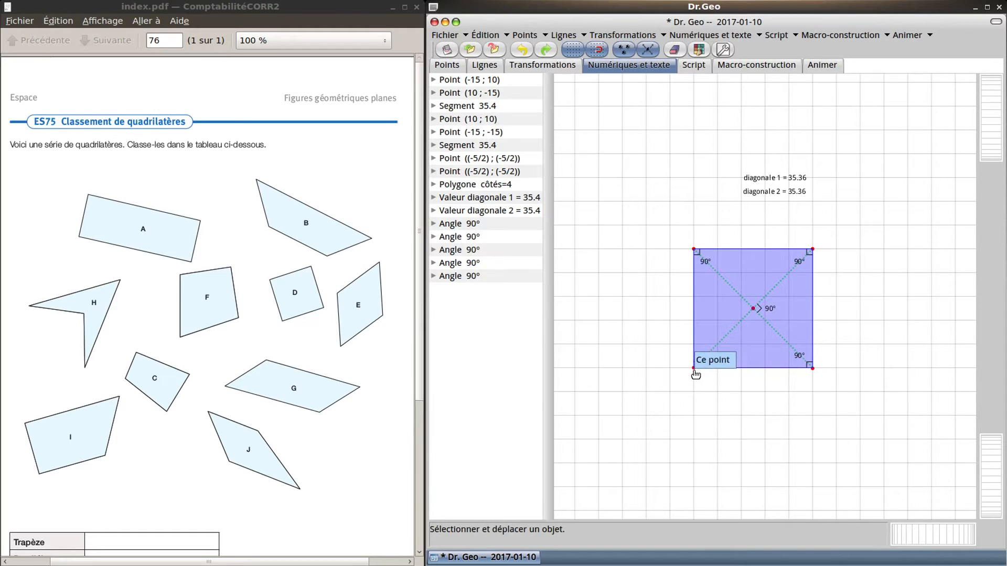
- Form a rhombus by moving the square's vertices outward along the diagonals to (-25; -25), (20; 20), (-30; 25) and (25; -30)
{"action": "left_click_drag", "start_coordinate": [692, 371], "coordinate": [671, 394]}
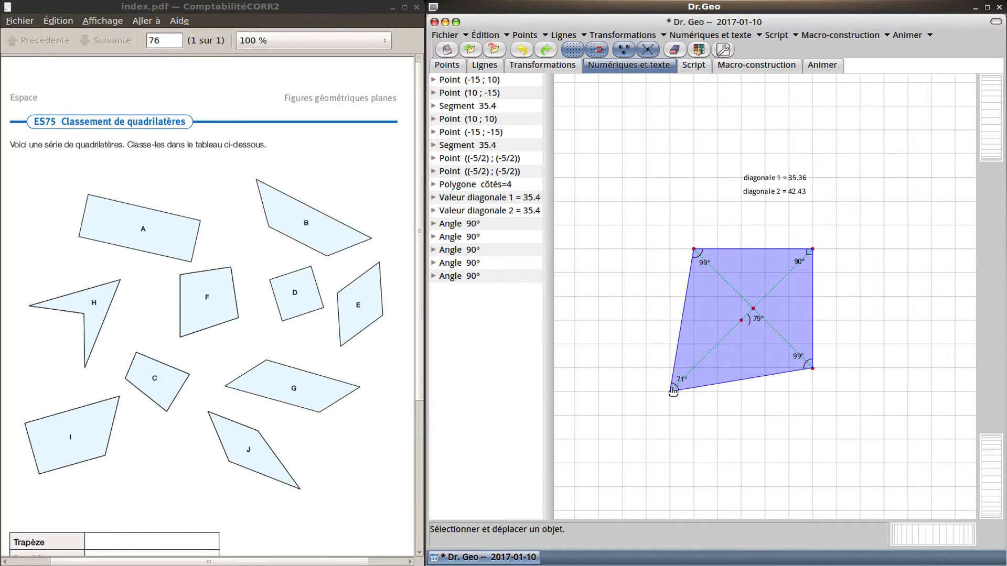
{"action": "left_click_drag", "start_coordinate": [812, 250], "coordinate": [835, 225]}
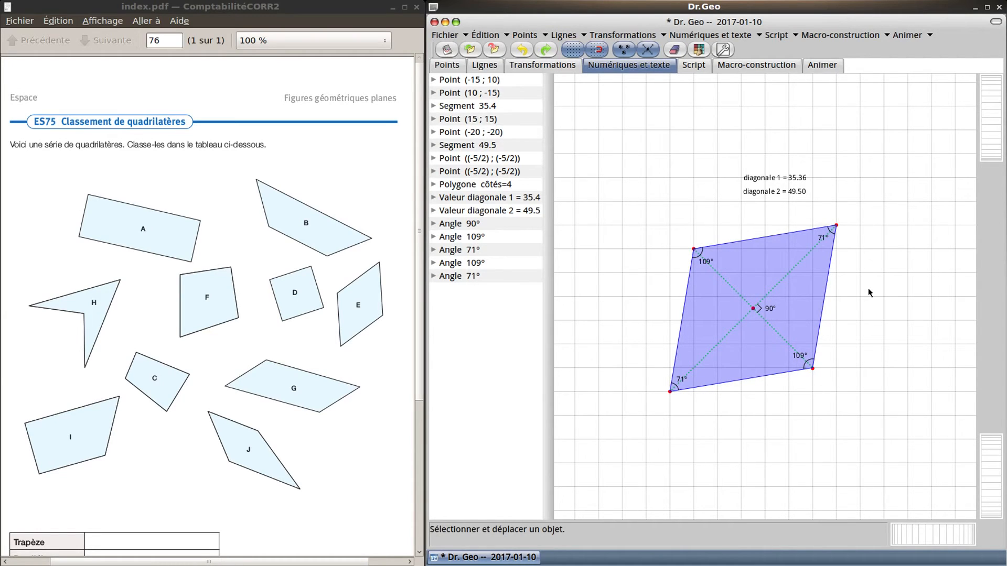
{"action": "left_click_drag", "start_coordinate": [670, 391], "coordinate": [646, 415]}
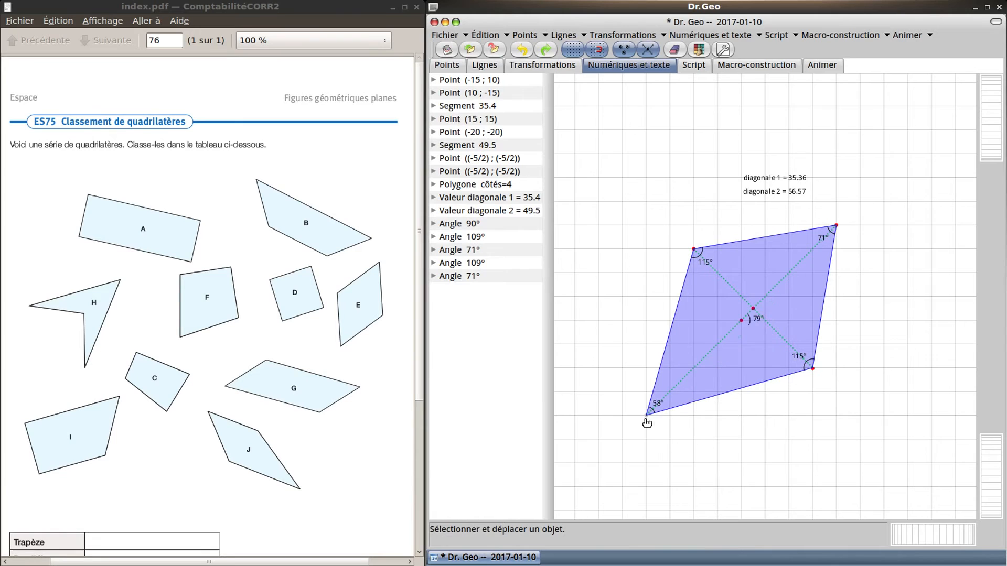
{"action": "left_click_drag", "start_coordinate": [836, 225], "coordinate": [859, 201]}
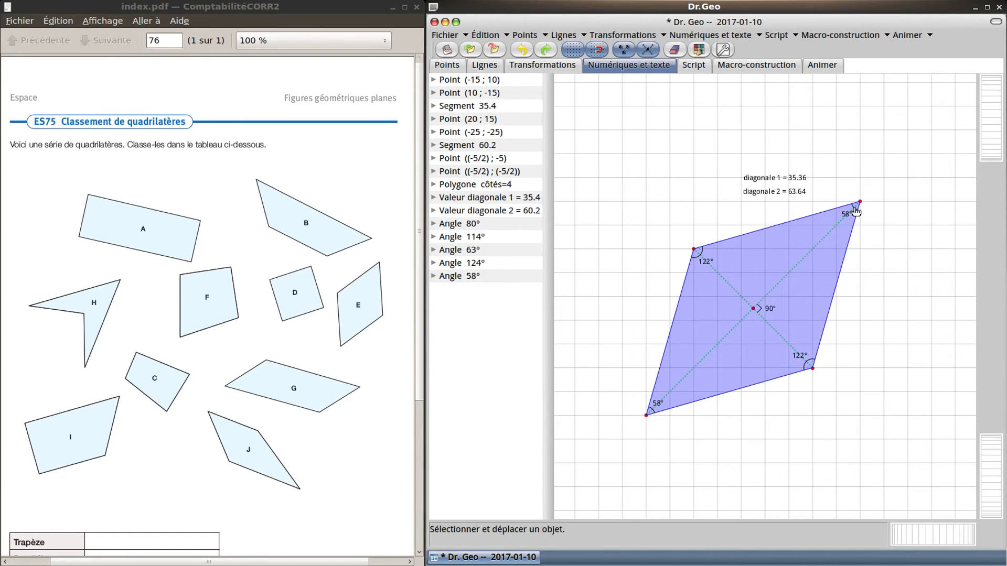
{"action": "left_click_drag", "start_coordinate": [694, 249], "coordinate": [623, 178]}
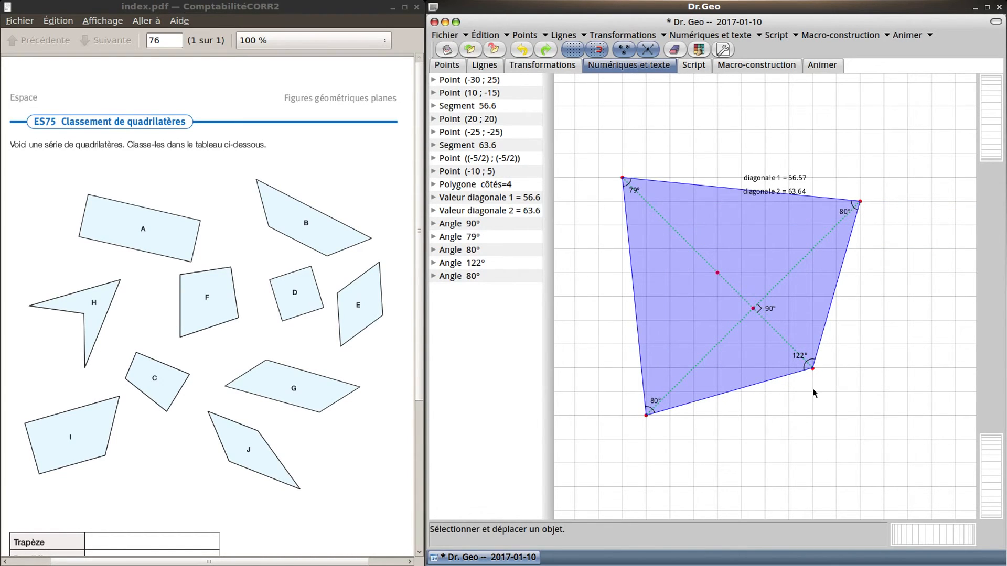
{"action": "left_click_drag", "start_coordinate": [812, 369], "coordinate": [883, 440]}
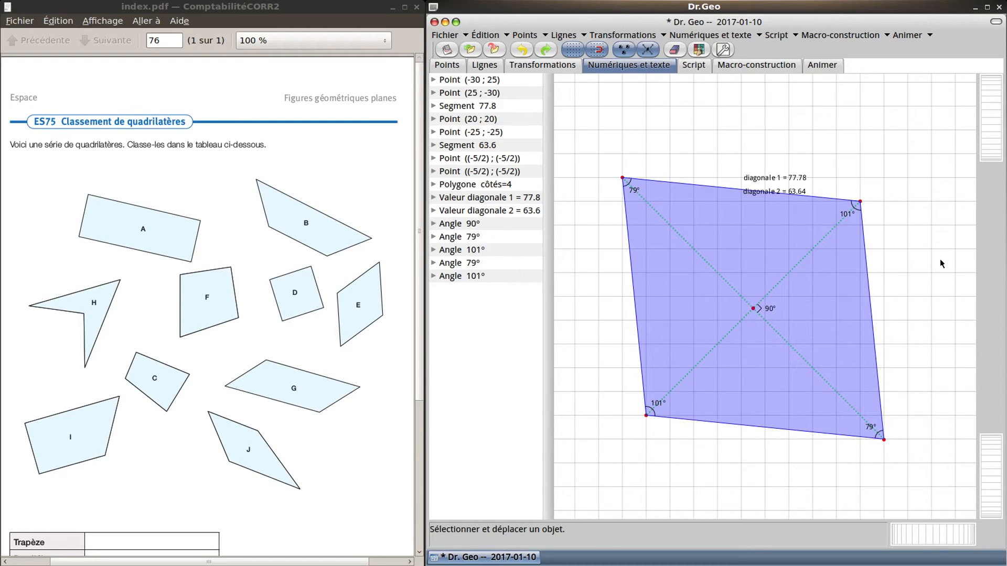